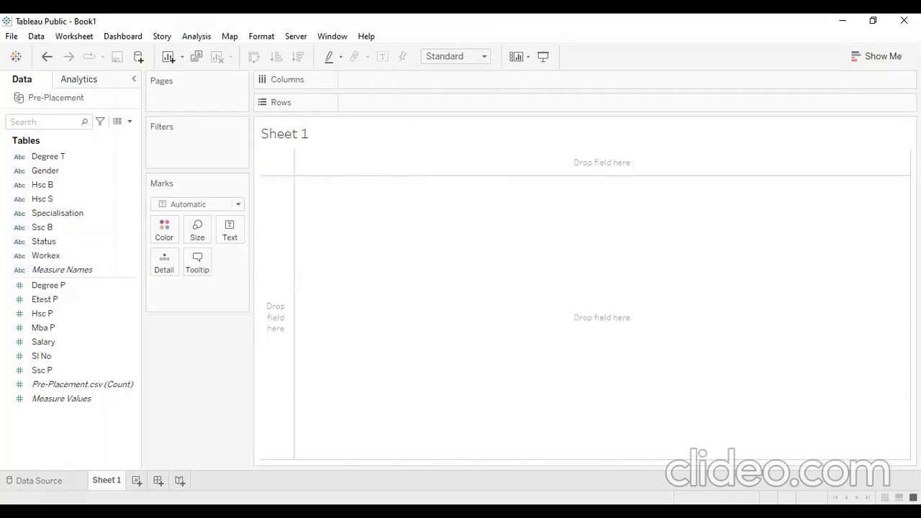
Add the Gender and Status fields to Columns, in that order
{"action": "key", "text": "alt+Tab"}
{"action": "left_click", "coordinate": [36, 187]}
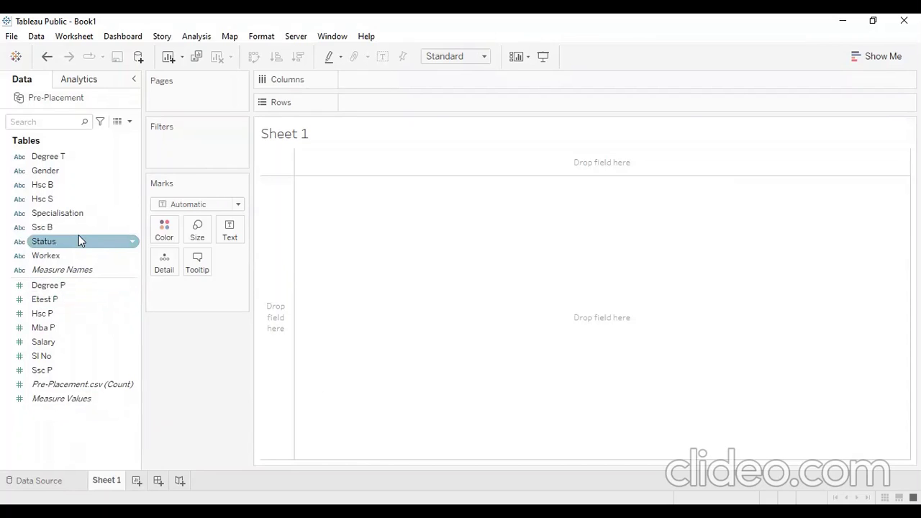
{"action": "left_click", "coordinate": [58, 173]}
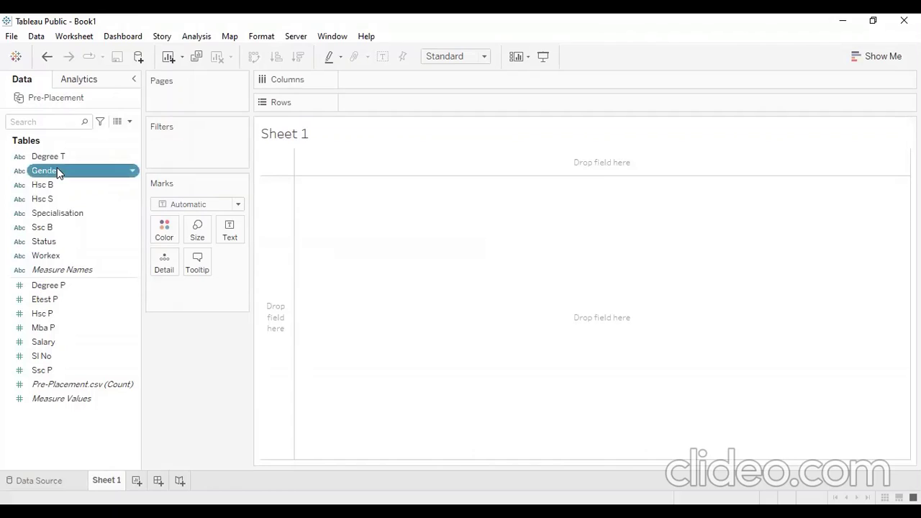
{"action": "left_click_drag", "start_coordinate": [94, 161], "coordinate": [373, 84]}
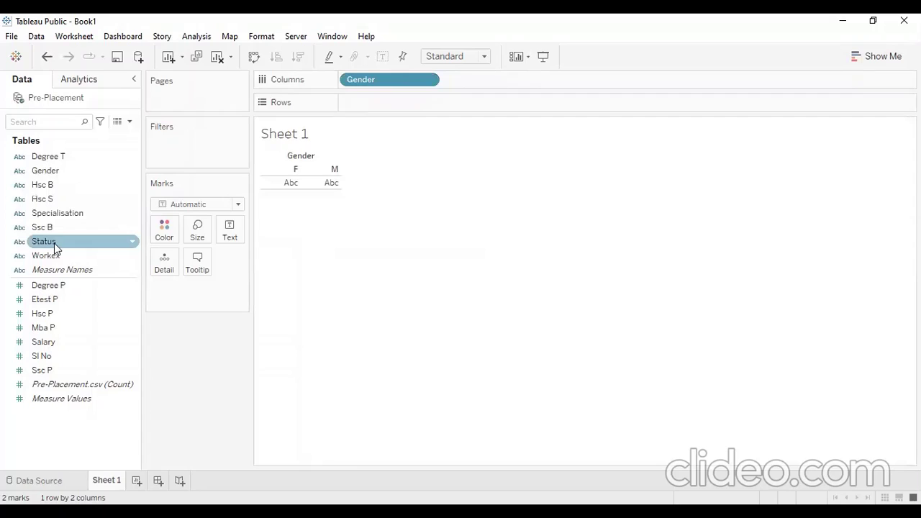
{"action": "left_click_drag", "start_coordinate": [54, 243], "coordinate": [464, 82]}
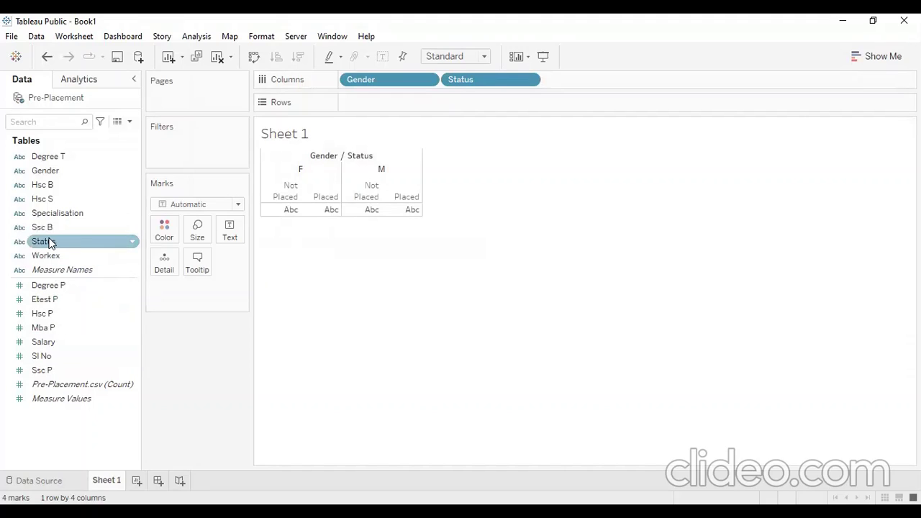
Add Status to Rows and aggregate it as a Count measure
{"action": "left_click_drag", "start_coordinate": [49, 245], "coordinate": [430, 102]}
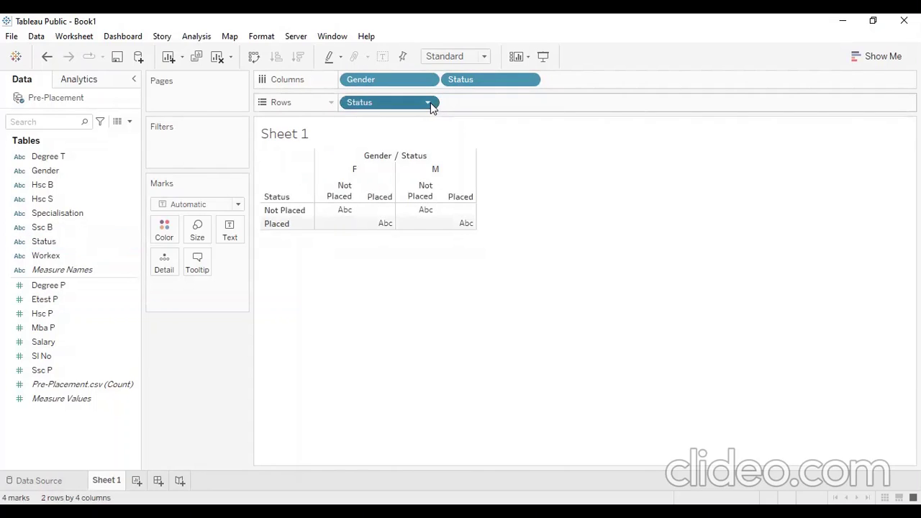
{"action": "left_click", "coordinate": [429, 103]}
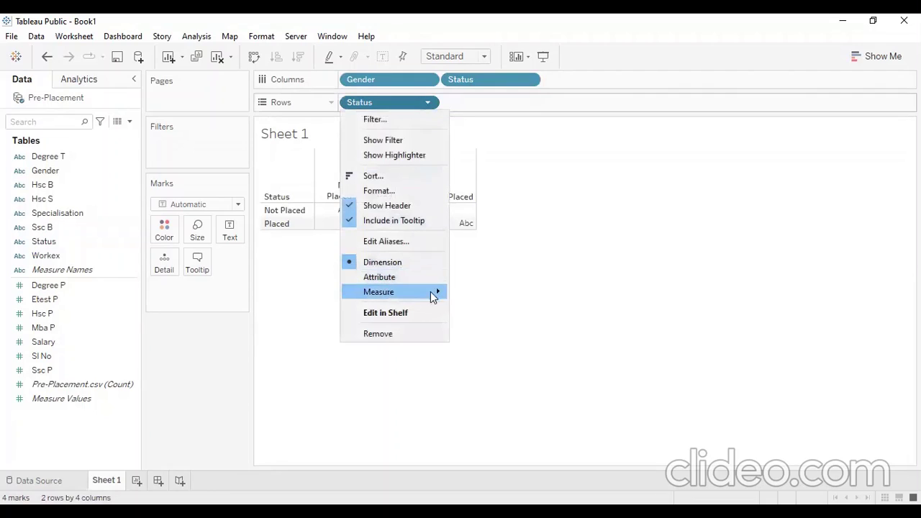
{"action": "mouse_move", "coordinate": [435, 292]}
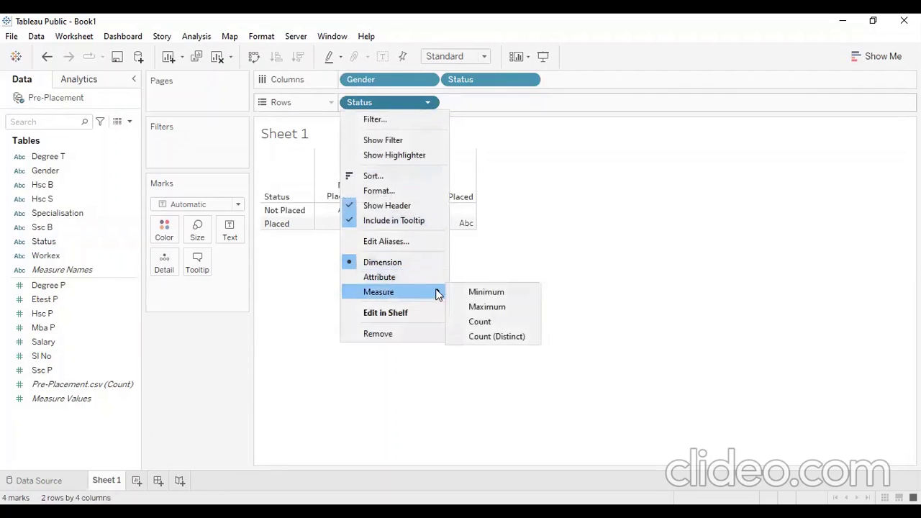
{"action": "left_click", "coordinate": [480, 323]}
{"action": "mouse_move", "coordinate": [454, 243]}
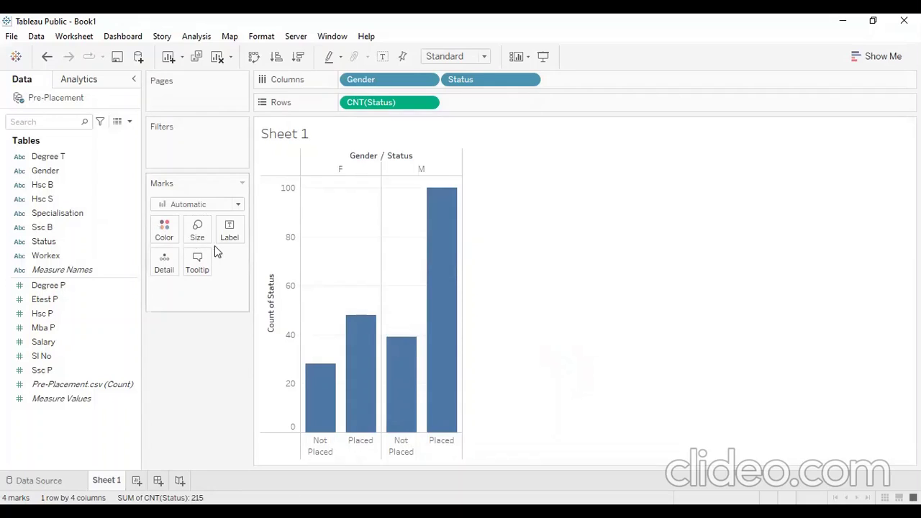
Turn on mark labels for the bars showing the count of status by gender
{"action": "left_click", "coordinate": [230, 231]}
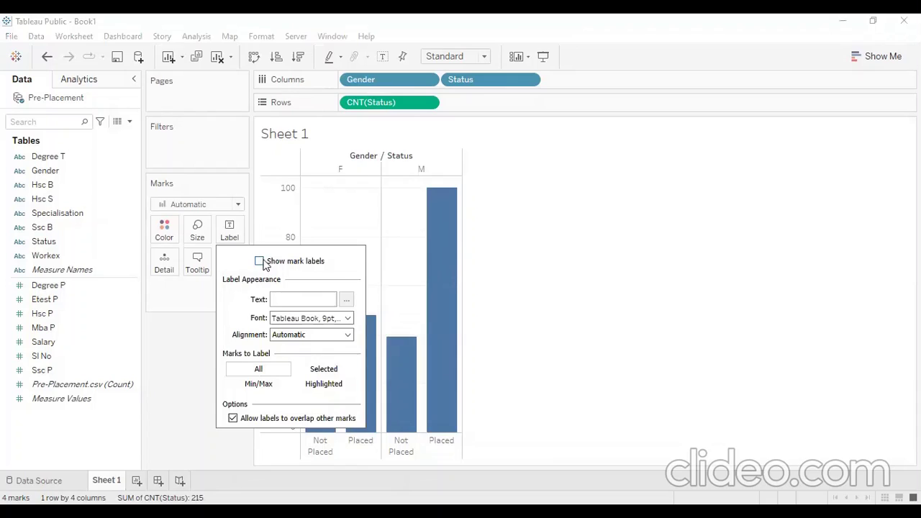
{"action": "mouse_move", "coordinate": [437, 213]}
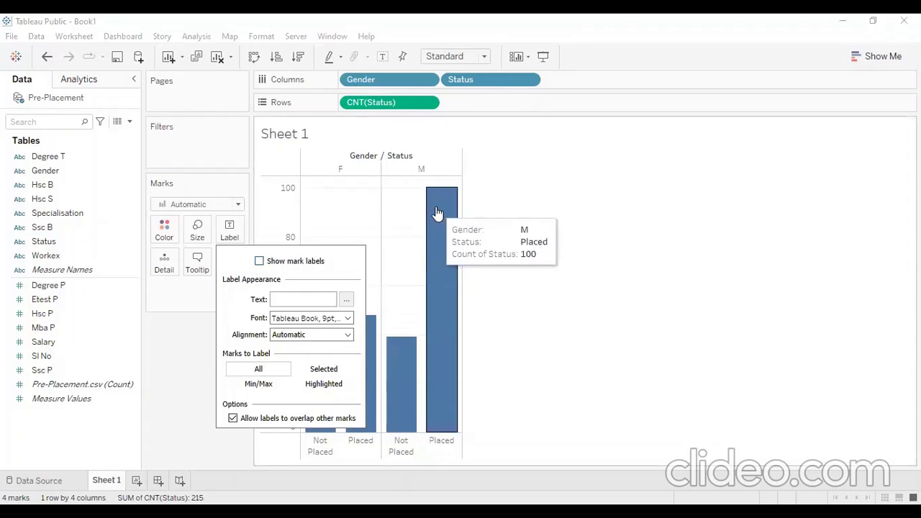
{"action": "left_click", "coordinate": [230, 232]}
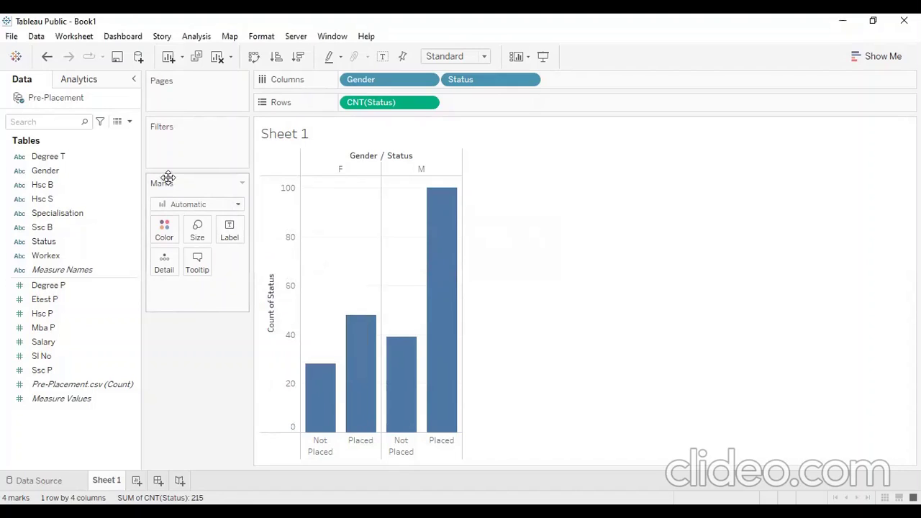
{"action": "left_click", "coordinate": [230, 238]}
{"action": "left_click", "coordinate": [259, 261]}
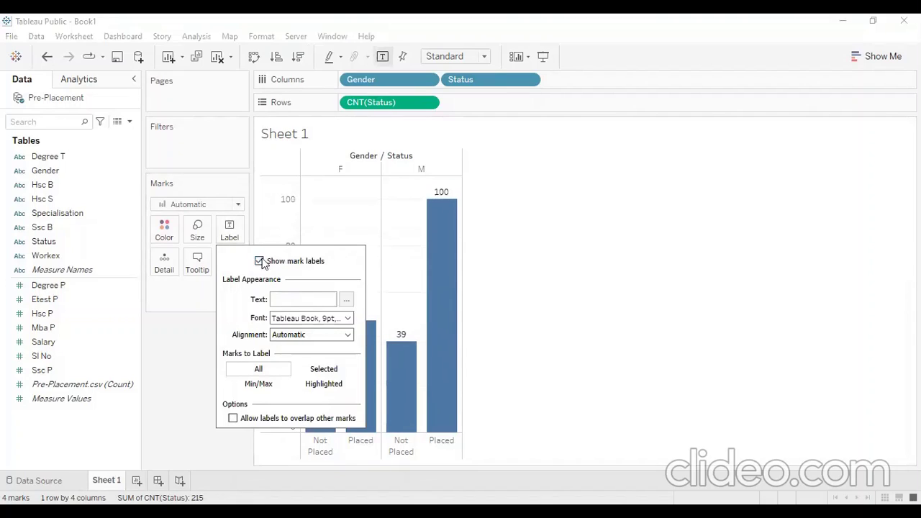
{"action": "left_click", "coordinate": [464, 272]}
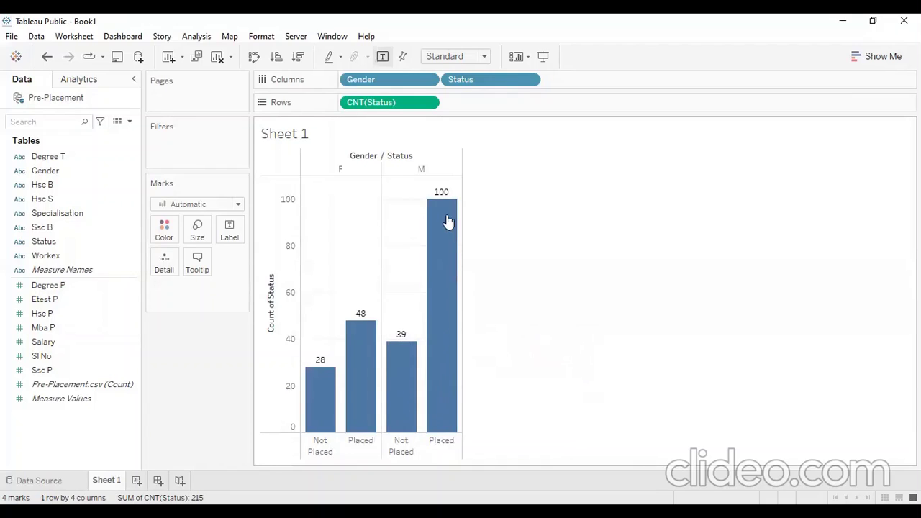
{"action": "mouse_move", "coordinate": [426, 197]}
{"action": "mouse_move", "coordinate": [344, 414]}
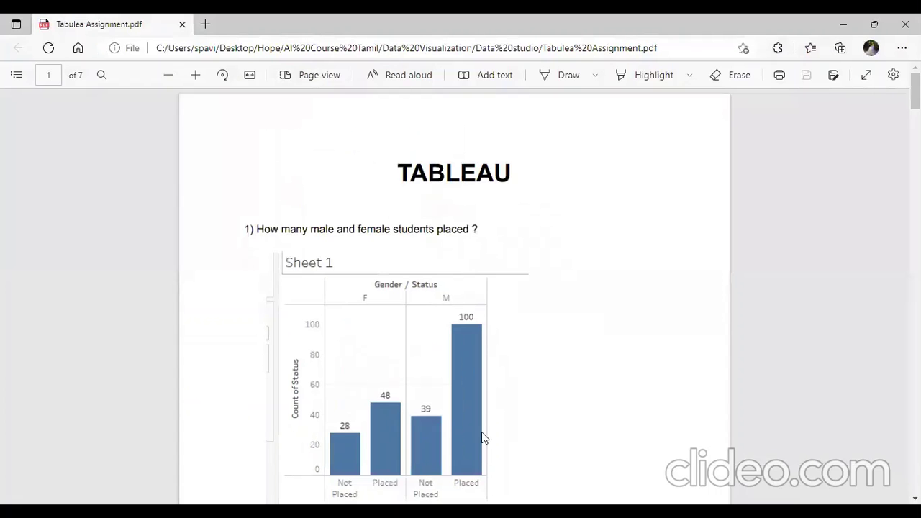
Read question 2 in the assignment PDF, and remove Gender from Columns in Tableau to compare placed and not placed students
{"action": "scroll", "coordinate": [454, 288], "scroll_direction": "down", "scroll_amount": 5}
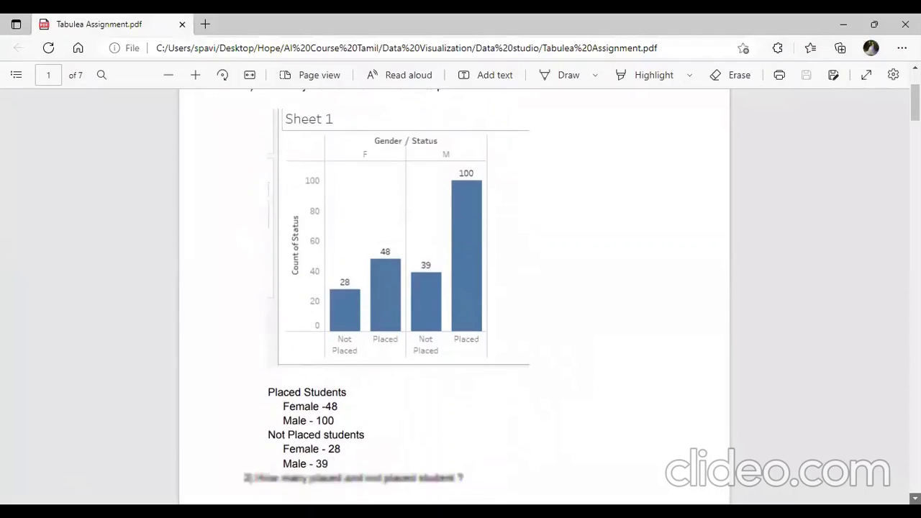
{"action": "scroll", "coordinate": [454, 288], "scroll_direction": "down", "scroll_amount": 3}
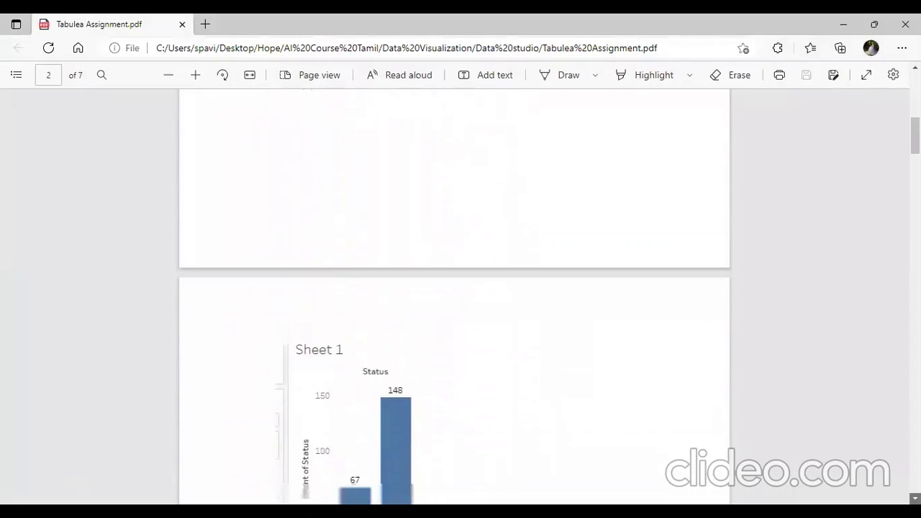
{"action": "scroll", "coordinate": [454, 288], "scroll_direction": "down", "scroll_amount": 1}
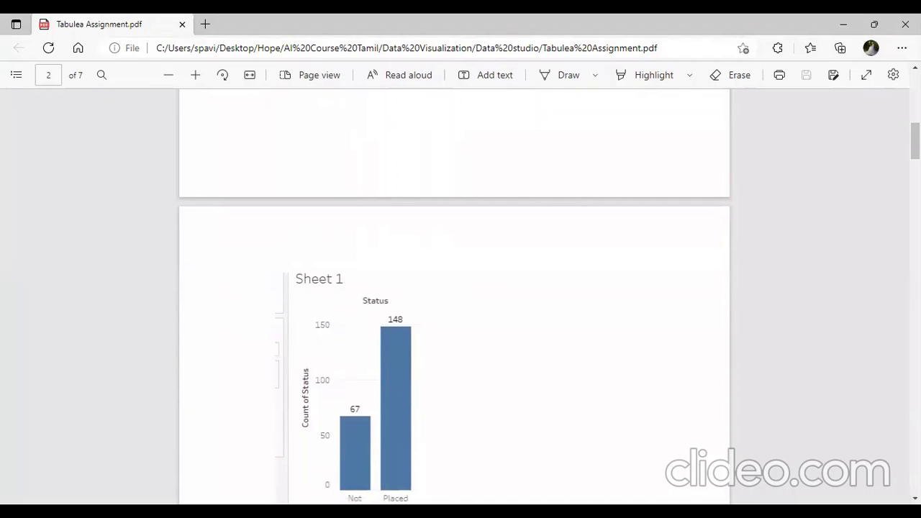
{"action": "scroll", "coordinate": [454, 288], "scroll_direction": "up", "scroll_amount": 1}
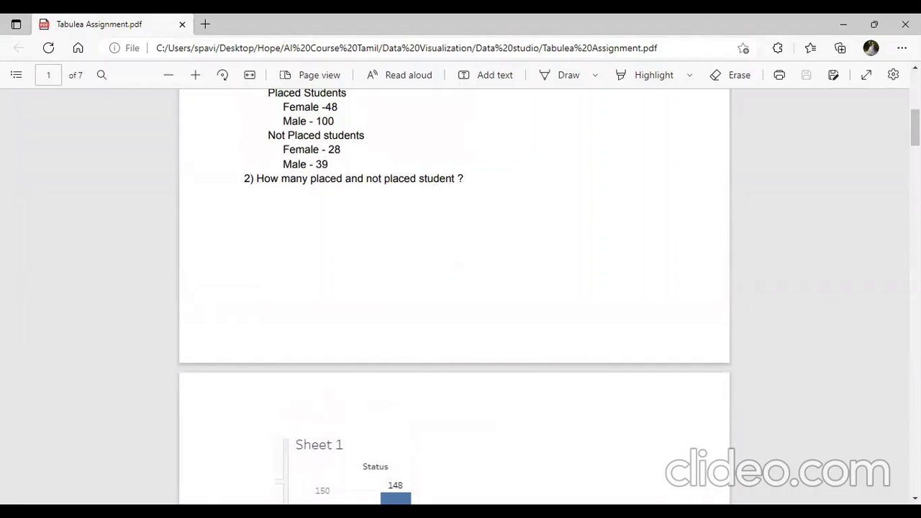
{"action": "key", "text": "alt+Tab"}
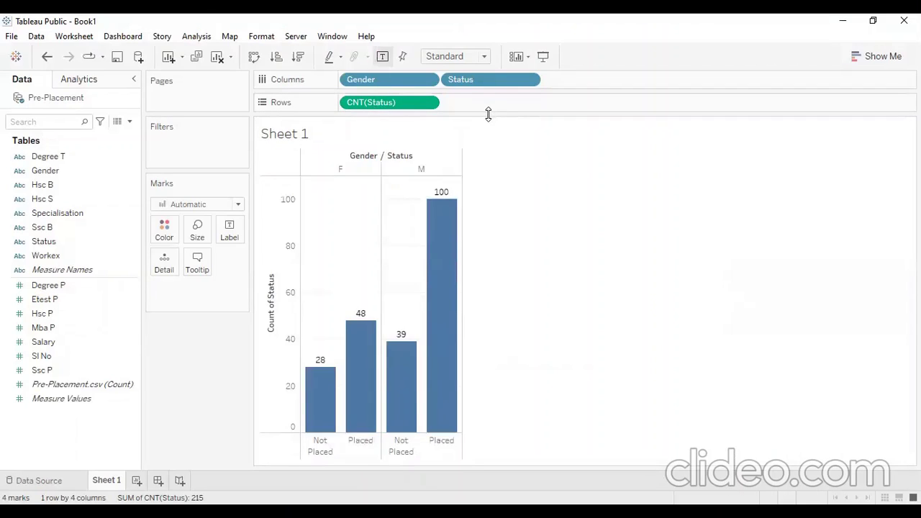
{"action": "left_click", "coordinate": [429, 81]}
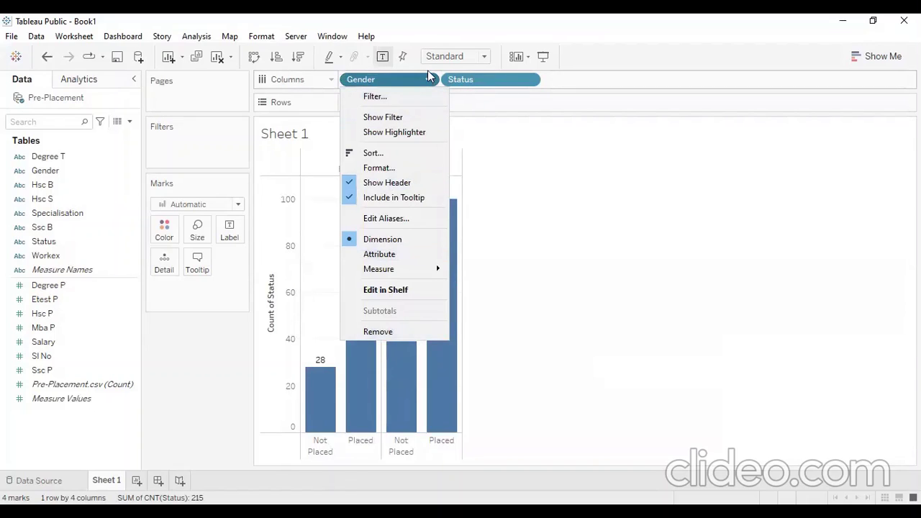
{"action": "left_click", "coordinate": [378, 334]}
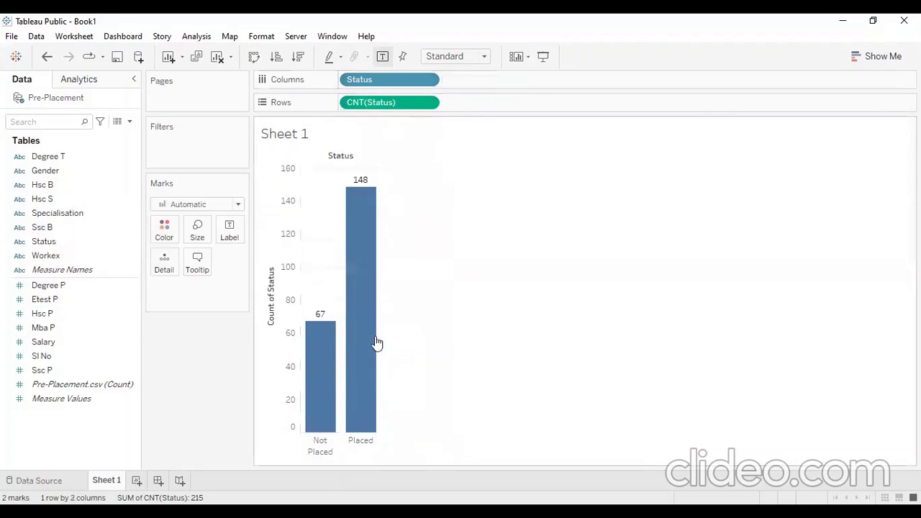
{"action": "mouse_move", "coordinate": [361, 192]}
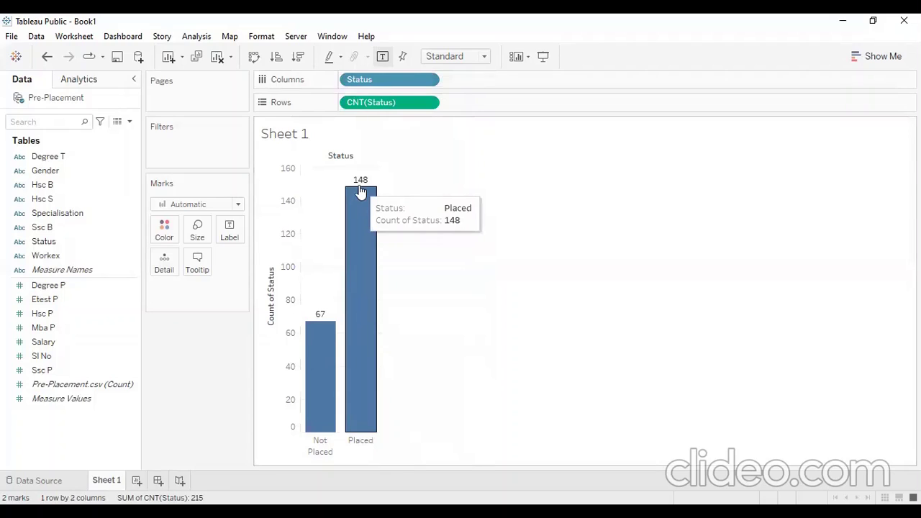
{"action": "mouse_move", "coordinate": [314, 328]}
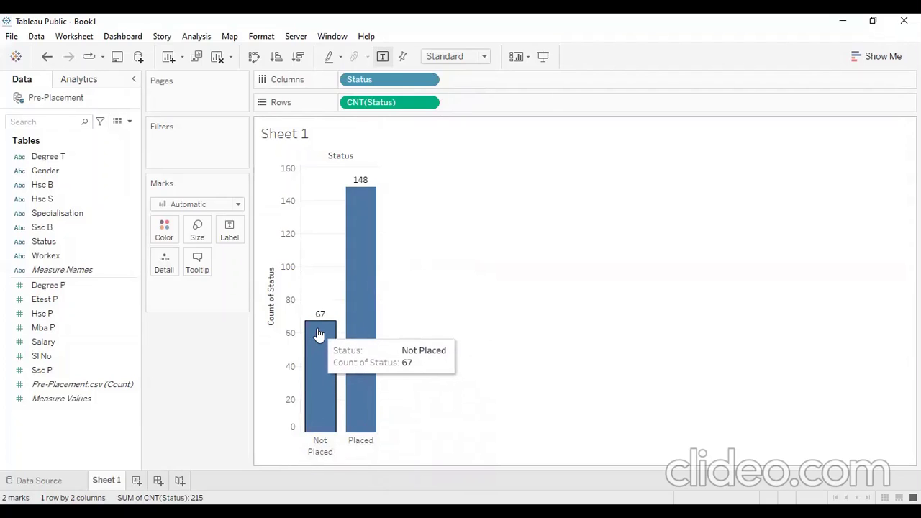
{"action": "mouse_move", "coordinate": [373, 209]}
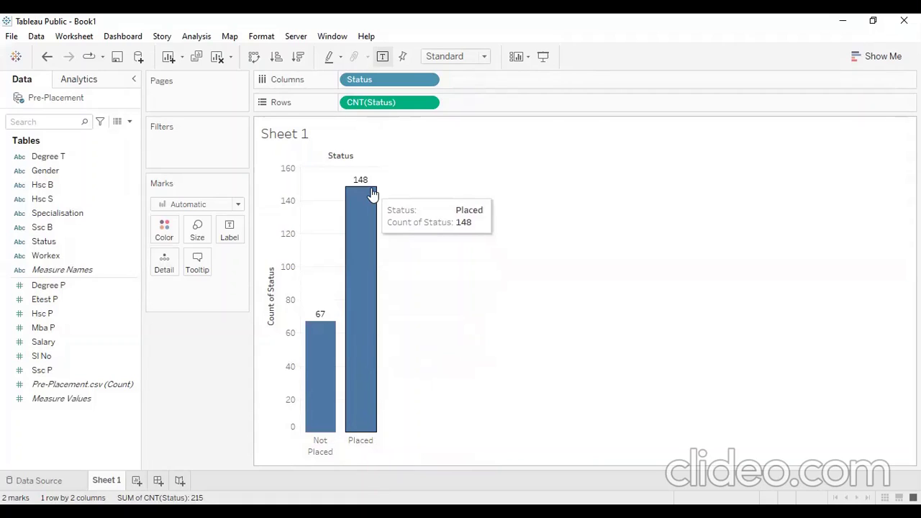
Try light green as the bar colour and set the bars back to blue
{"action": "left_click", "coordinate": [164, 231]}
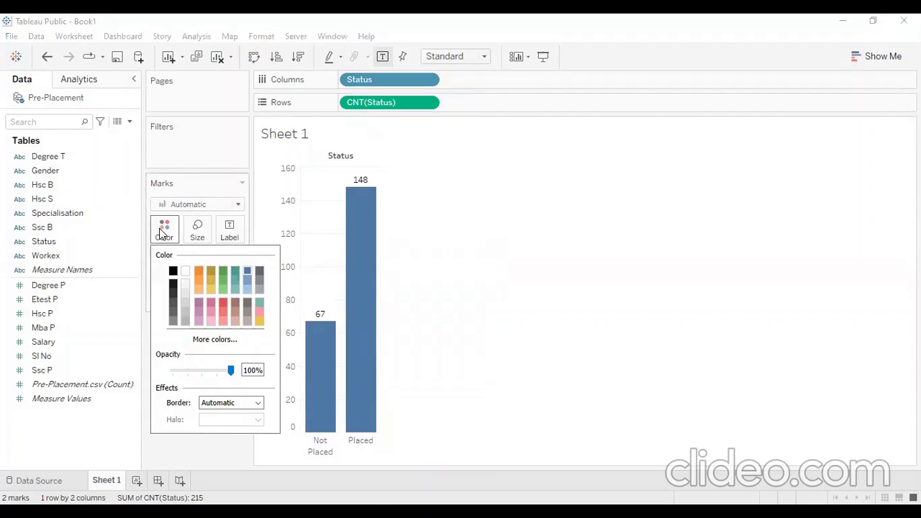
{"action": "left_click", "coordinate": [222, 290]}
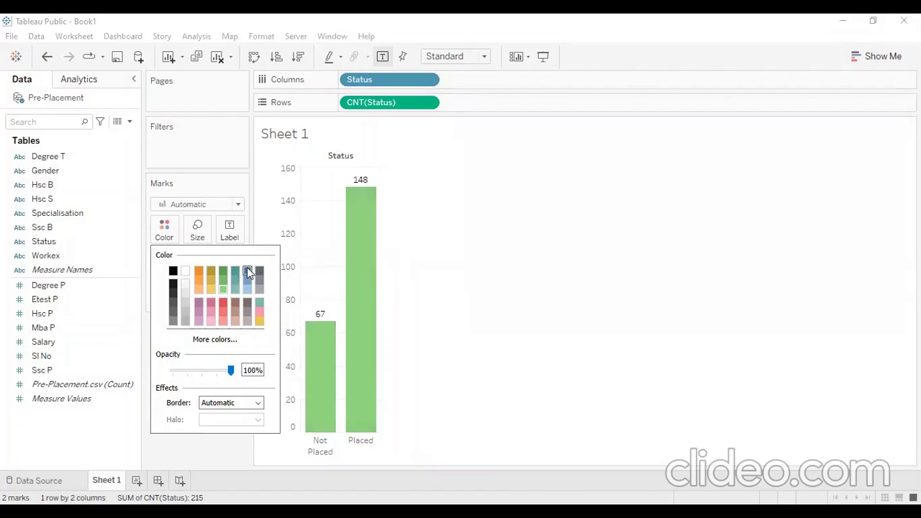
{"action": "left_click", "coordinate": [247, 271]}
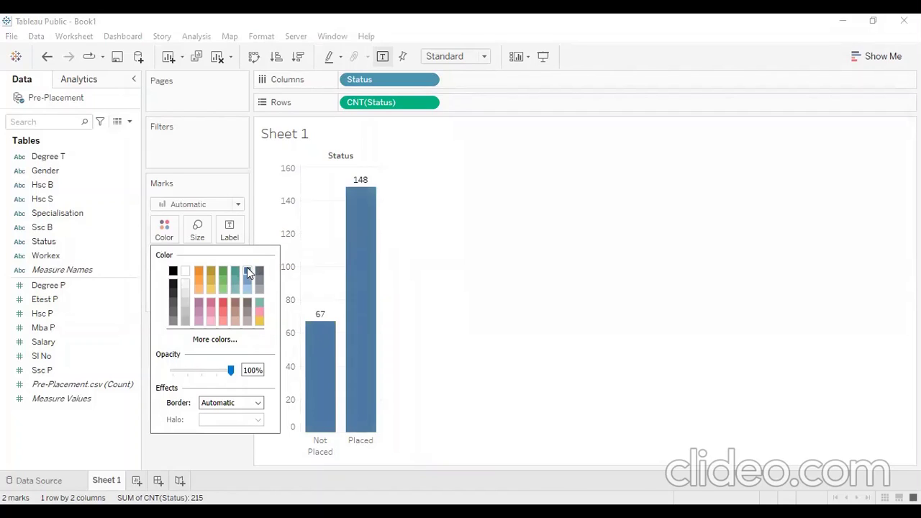
{"action": "left_click", "coordinate": [453, 360]}
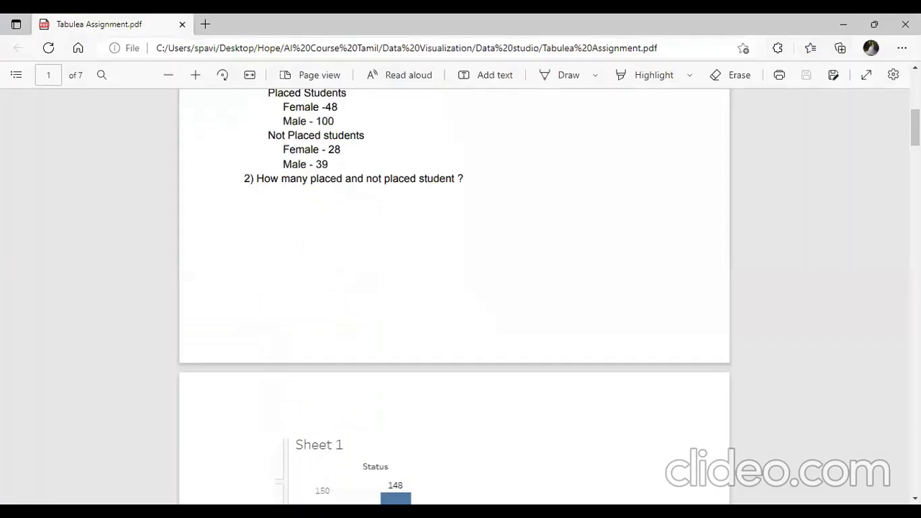
Read question 3 in the assignment PDF, and add Specialisation to Columns after Status in Tableau
{"action": "scroll", "coordinate": [454, 288], "scroll_direction": "down", "scroll_amount": 7}
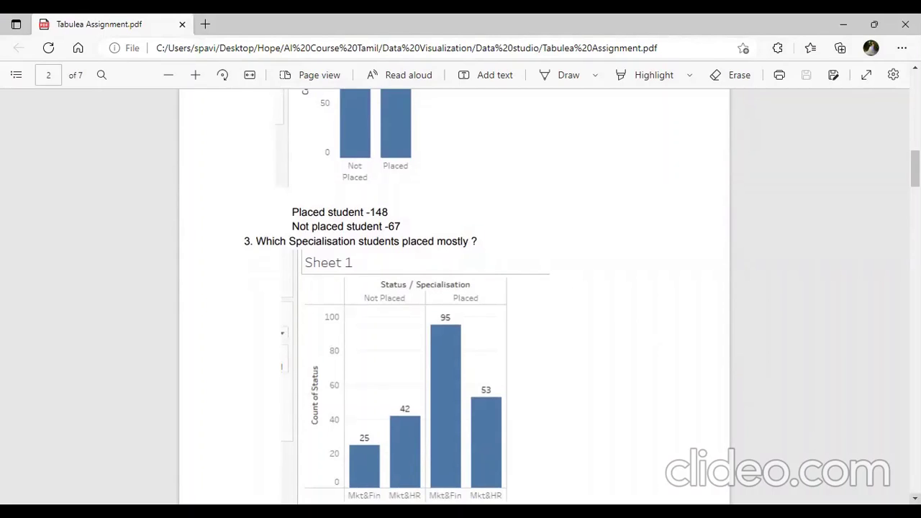
{"action": "scroll", "coordinate": [454, 294], "scroll_direction": "down", "scroll_amount": 1}
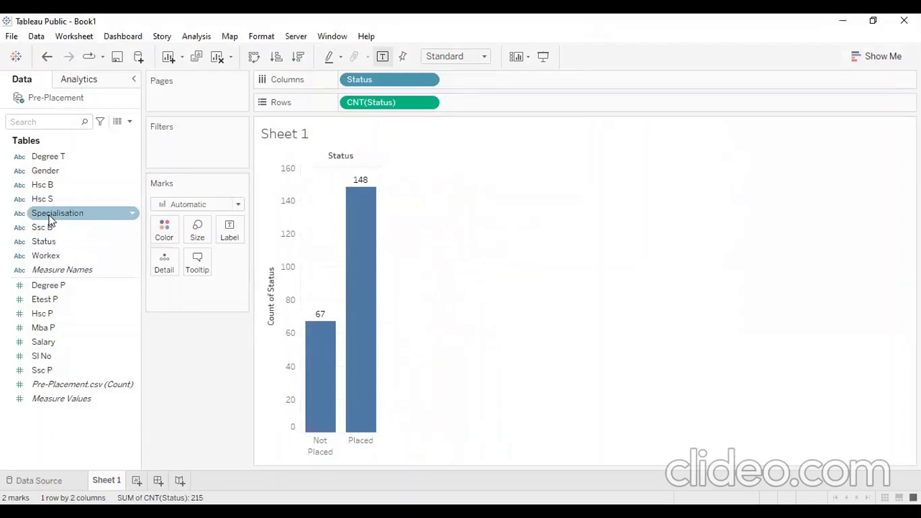
{"action": "left_click_drag", "start_coordinate": [54, 213], "coordinate": [474, 85]}
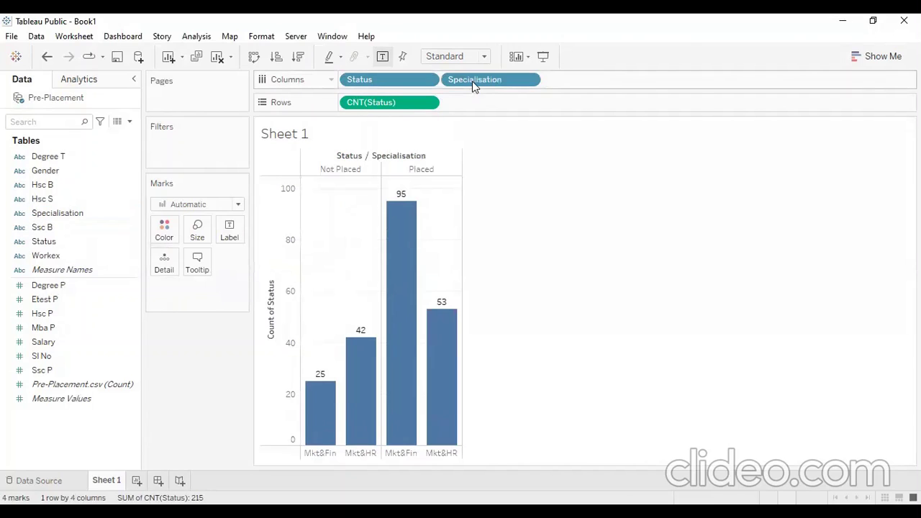
Add Gender to Columns after Specialisation to split the placement counts by gender
{"action": "mouse_move", "coordinate": [400, 208]}
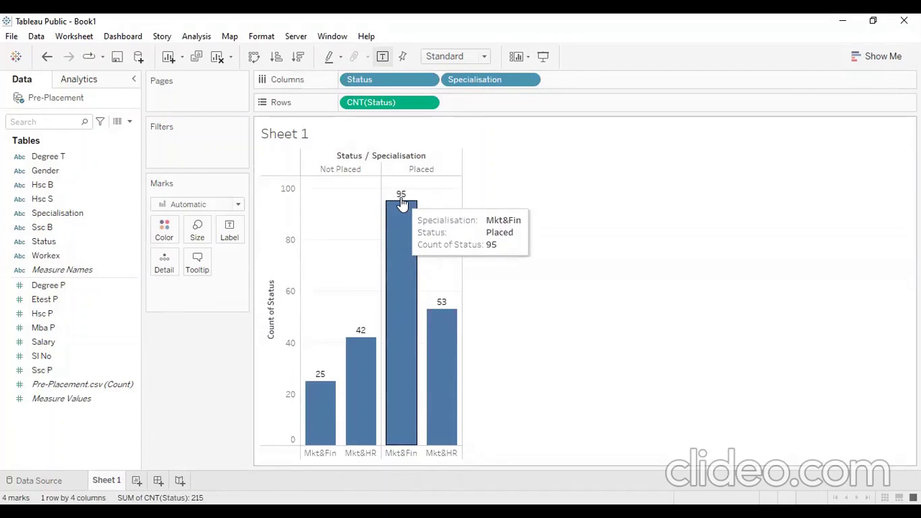
{"action": "mouse_move", "coordinate": [435, 313]}
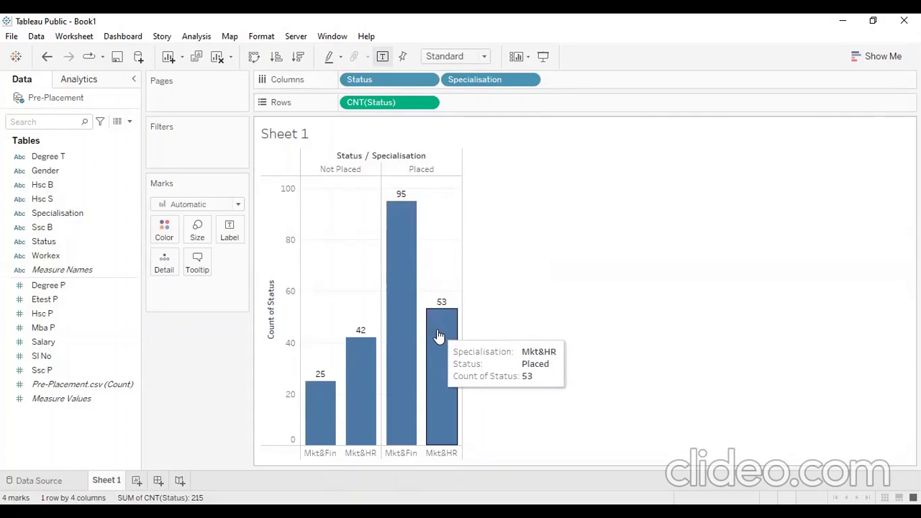
{"action": "mouse_move", "coordinate": [356, 386]}
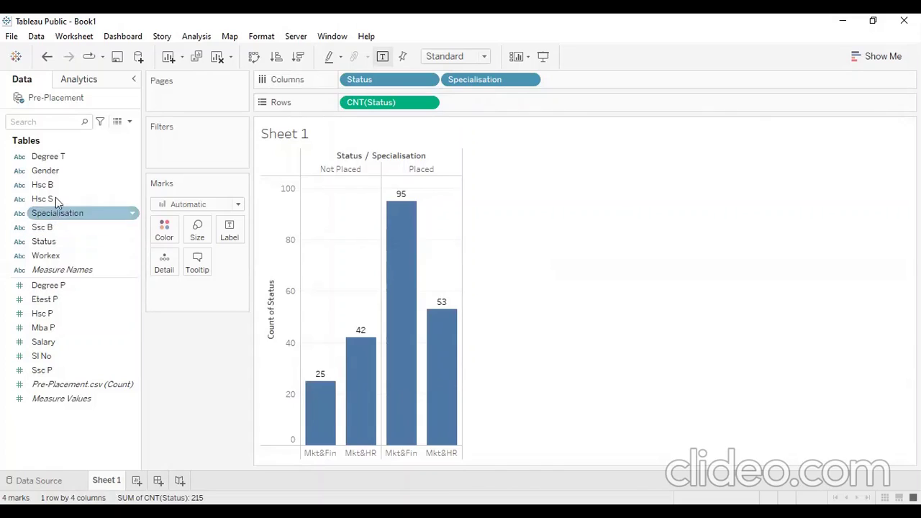
{"action": "left_click_drag", "start_coordinate": [62, 179], "coordinate": [582, 86]}
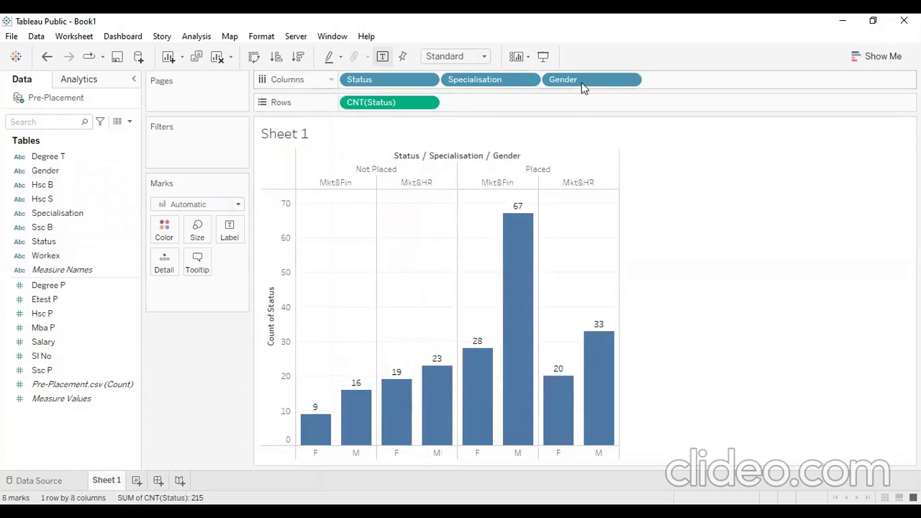
Remove Gender from Columns and the Status count from Rows, keeping Specialisation and Status in Columns
{"action": "mouse_move", "coordinate": [523, 238]}
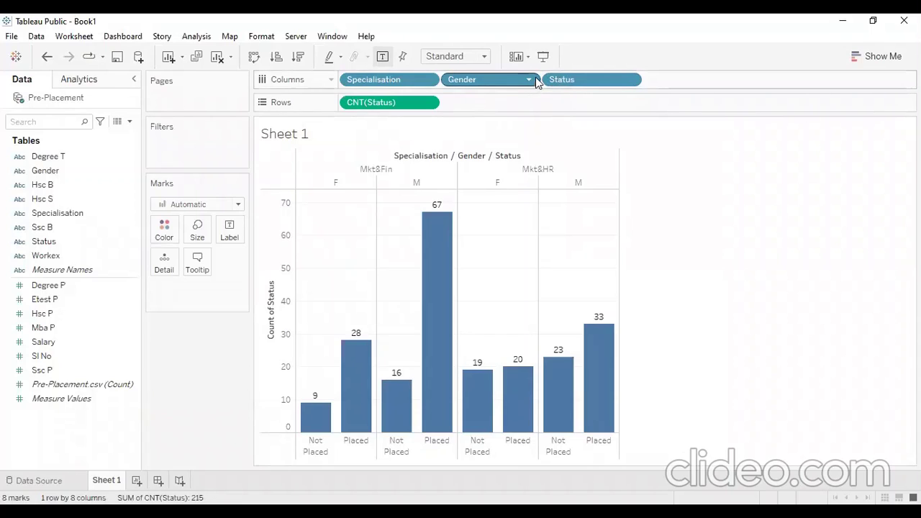
{"action": "left_click", "coordinate": [528, 78]}
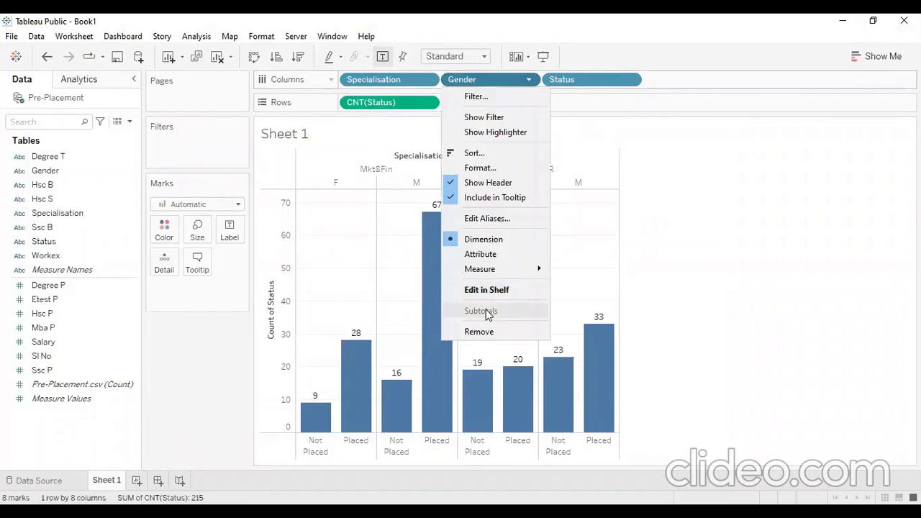
{"action": "left_click", "coordinate": [481, 332]}
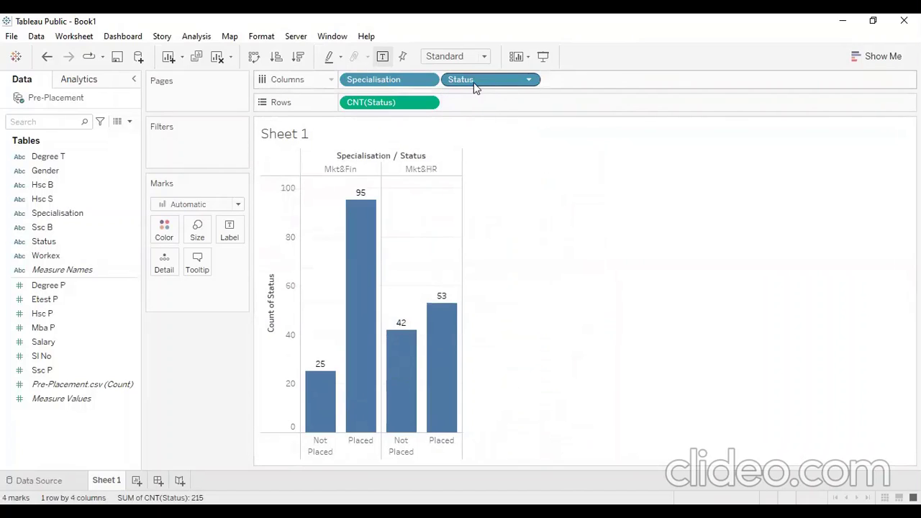
{"action": "left_click", "coordinate": [428, 102]}
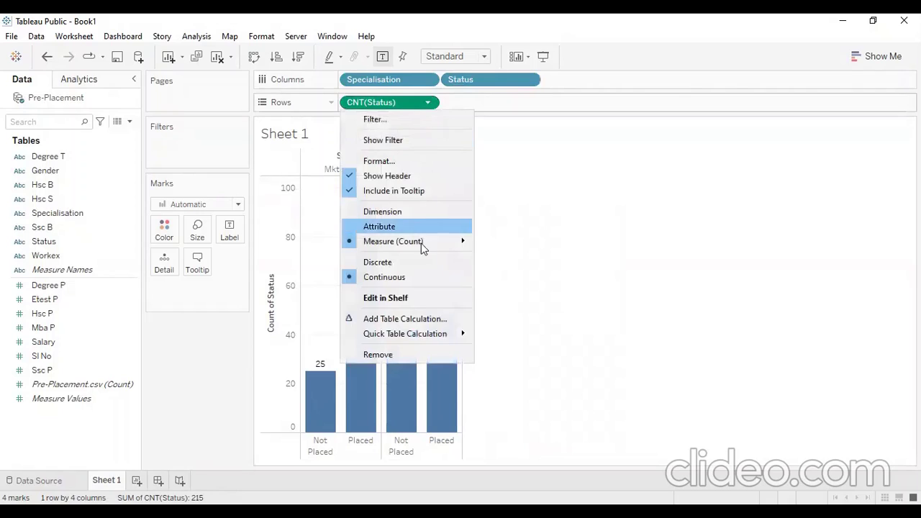
{"action": "left_click", "coordinate": [401, 353]}
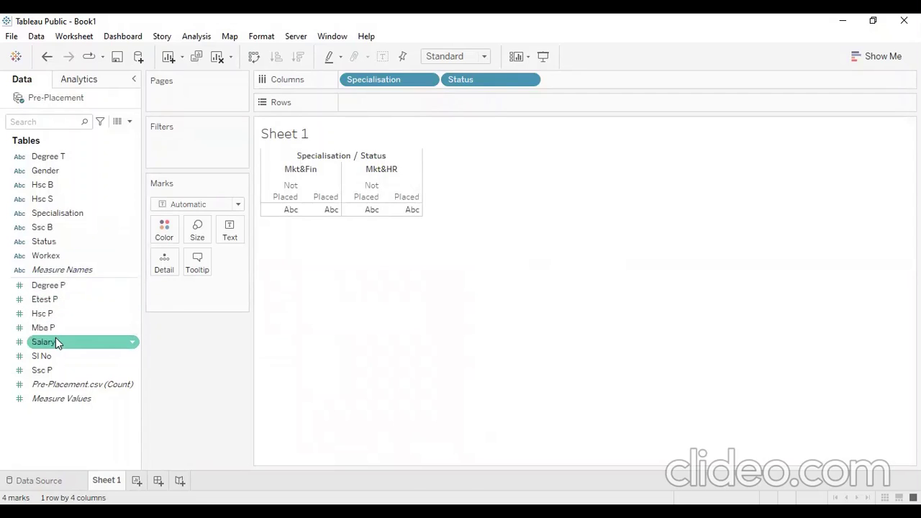
Add Salary to Rows aggregated as Average, and compare the placed students' average salary between the two specialisations
{"action": "left_click_drag", "start_coordinate": [55, 339], "coordinate": [372, 105]}
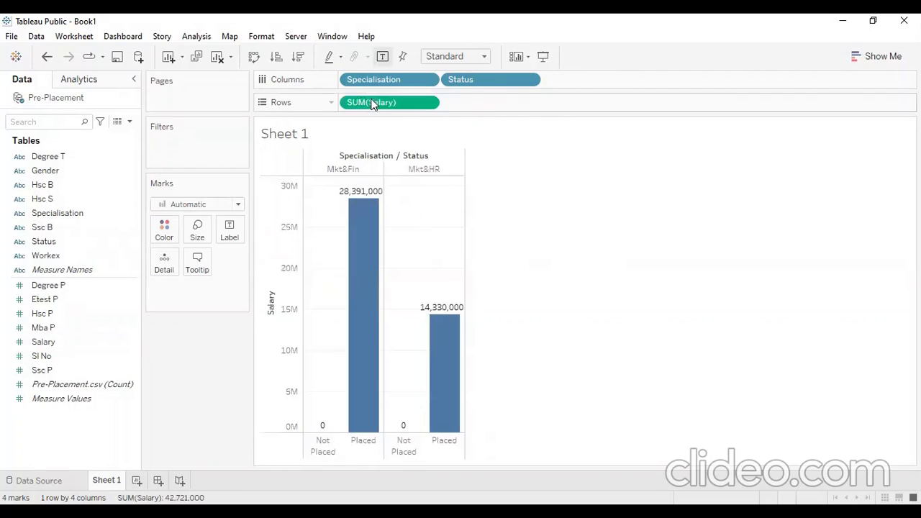
{"action": "left_click", "coordinate": [429, 103]}
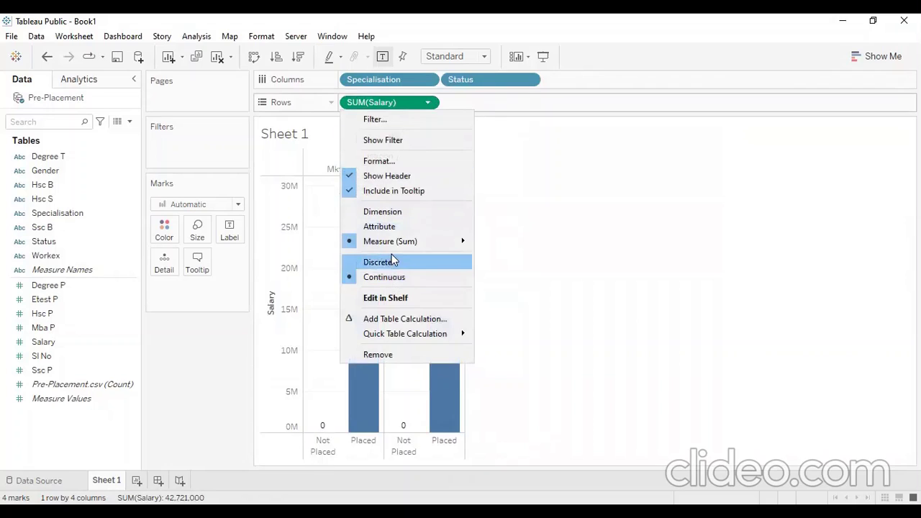
{"action": "mouse_move", "coordinate": [414, 242]}
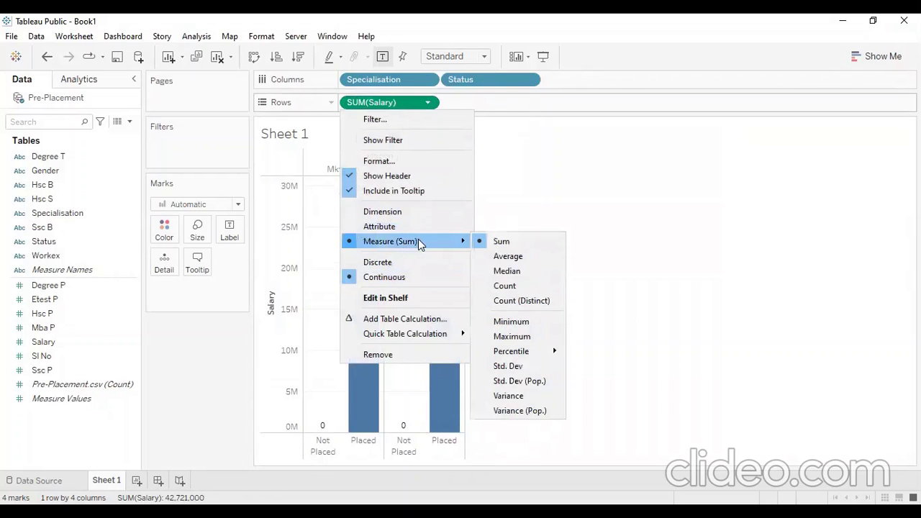
{"action": "left_click", "coordinate": [504, 257]}
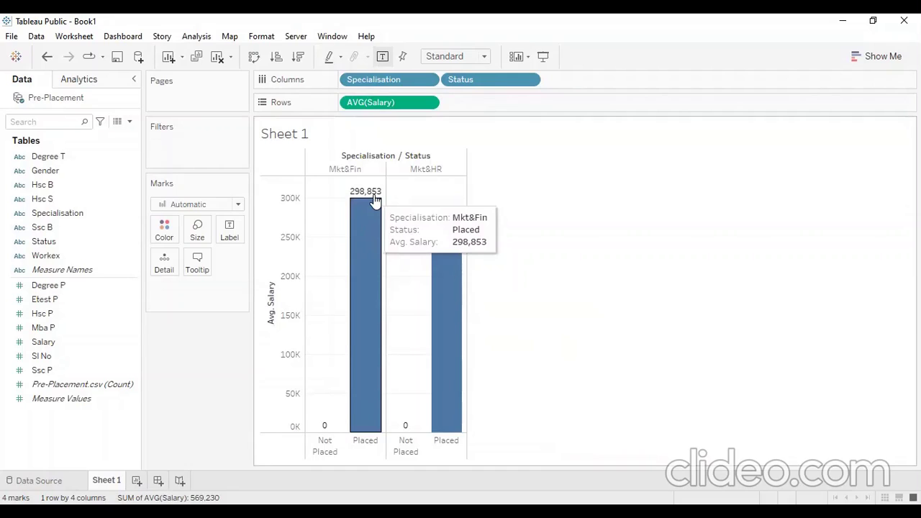
{"action": "mouse_move", "coordinate": [437, 226]}
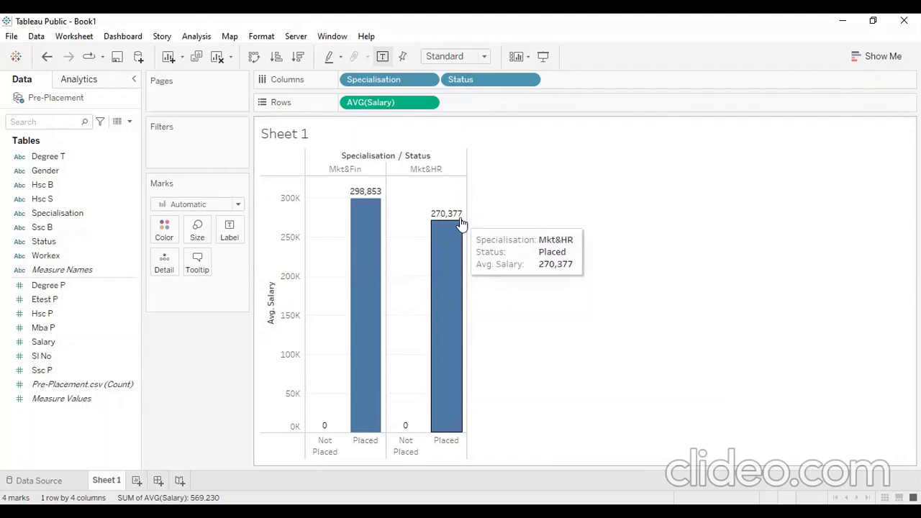
{"action": "mouse_move", "coordinate": [366, 202]}
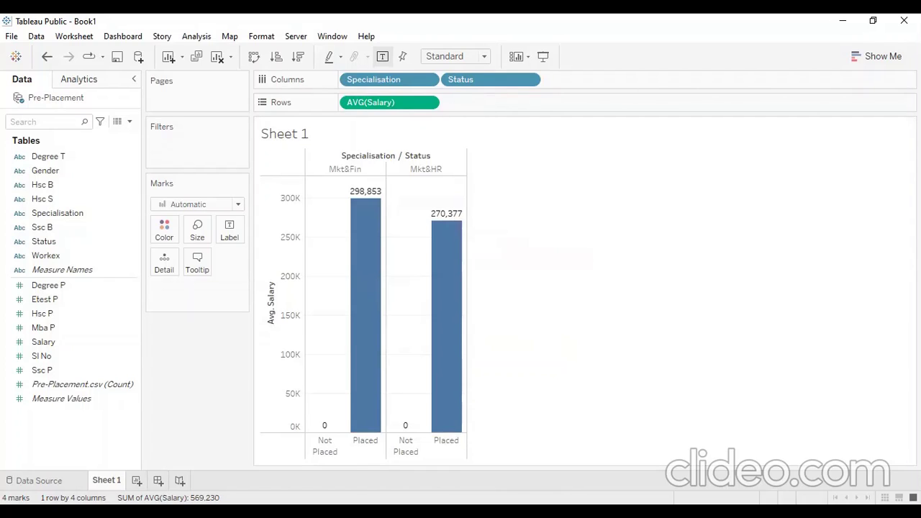
{"action": "mouse_move", "coordinate": [428, 312]}
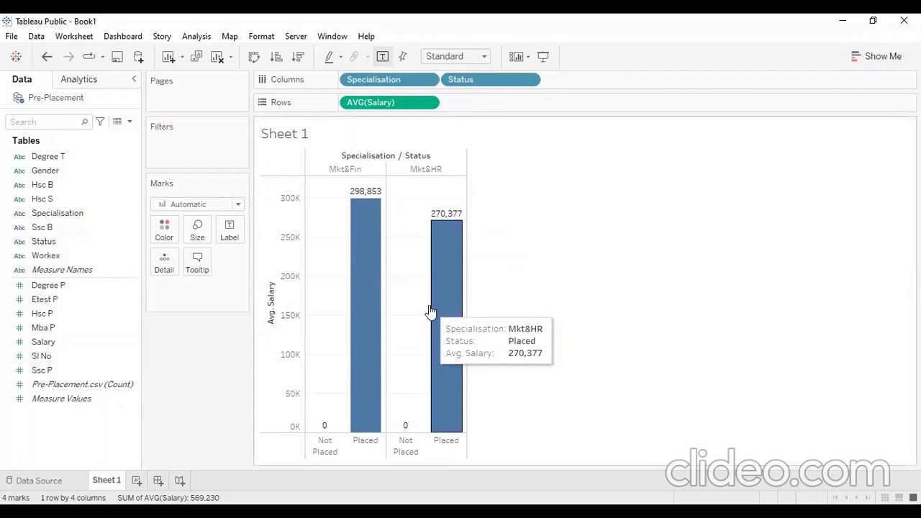
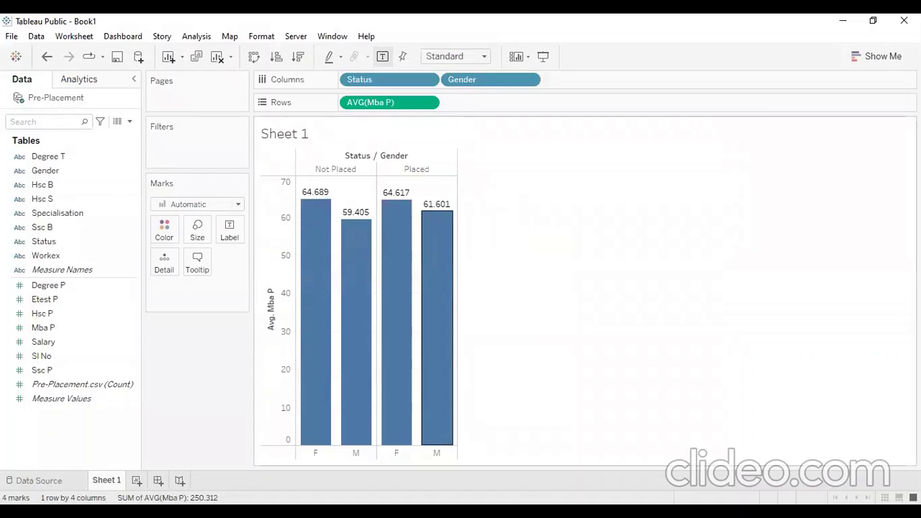
Read question 5 in the assignment PDF, and remove Status from Columns in Tableau to compare average Mba P by gender
{"action": "key", "text": "alt+Tab"}
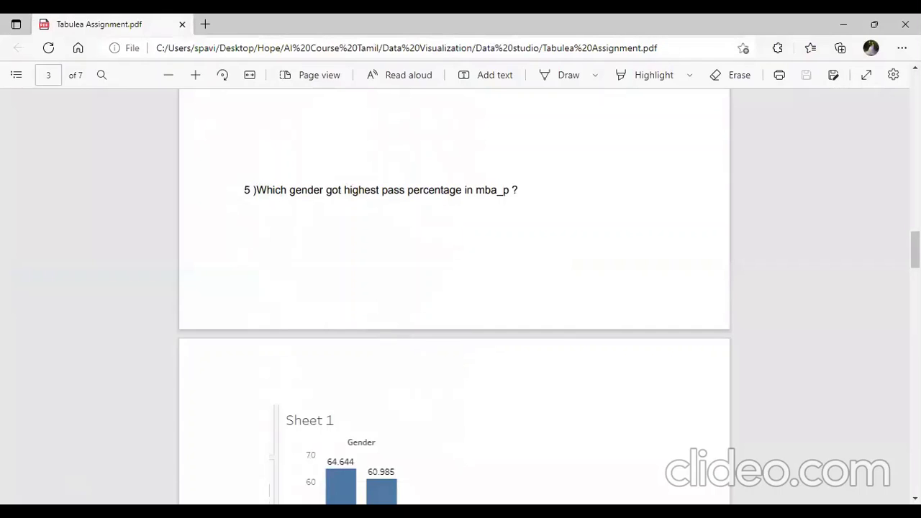
{"action": "key", "text": "alt+Tab"}
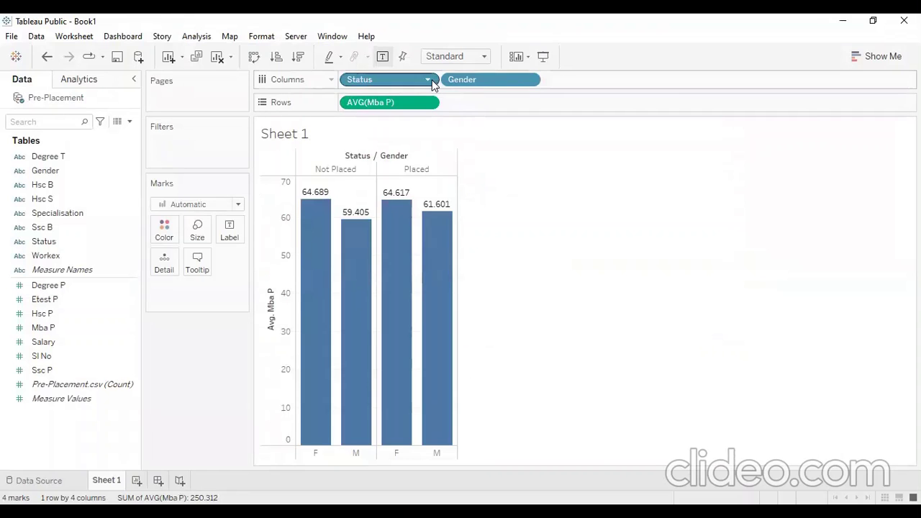
{"action": "left_click", "coordinate": [431, 80]}
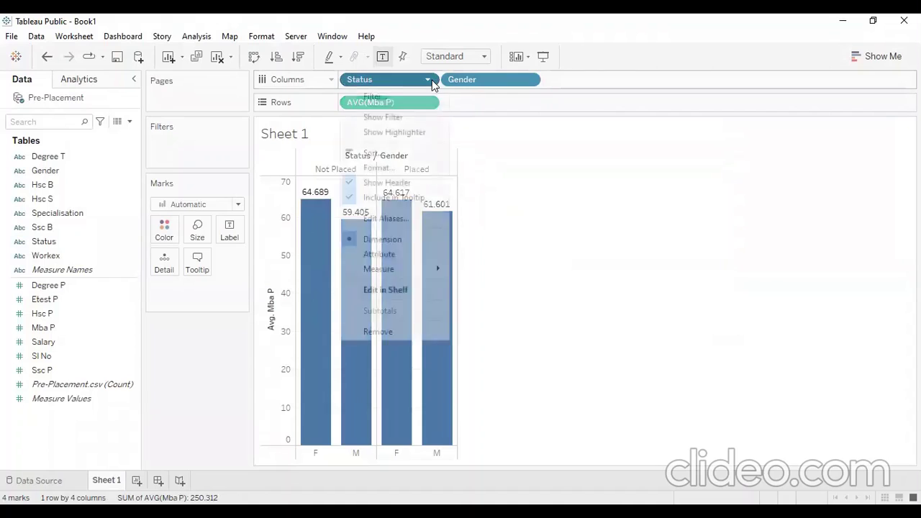
{"action": "left_click", "coordinate": [414, 335]}
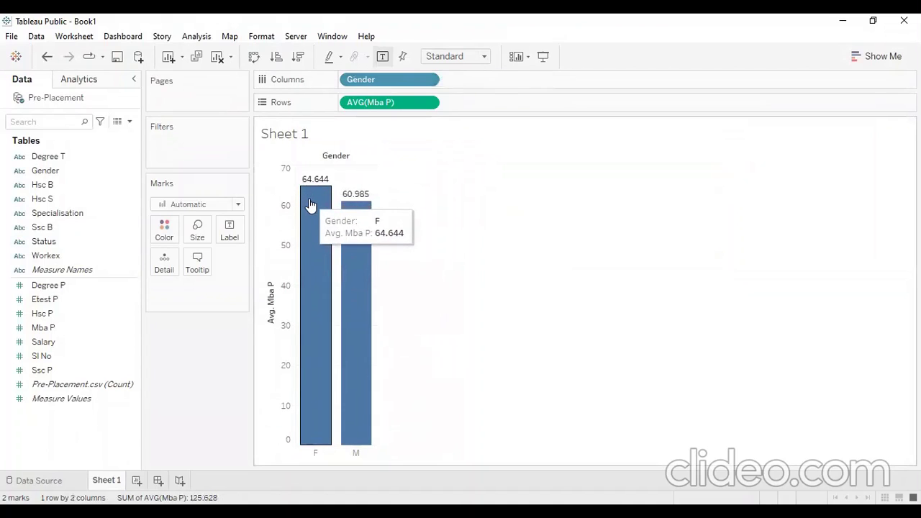
{"action": "mouse_move", "coordinate": [321, 187]}
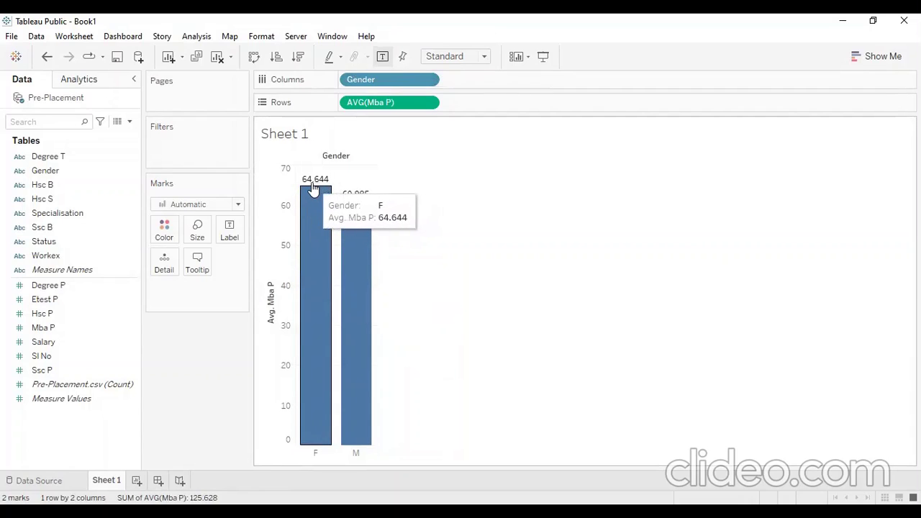
{"action": "mouse_move", "coordinate": [345, 209]}
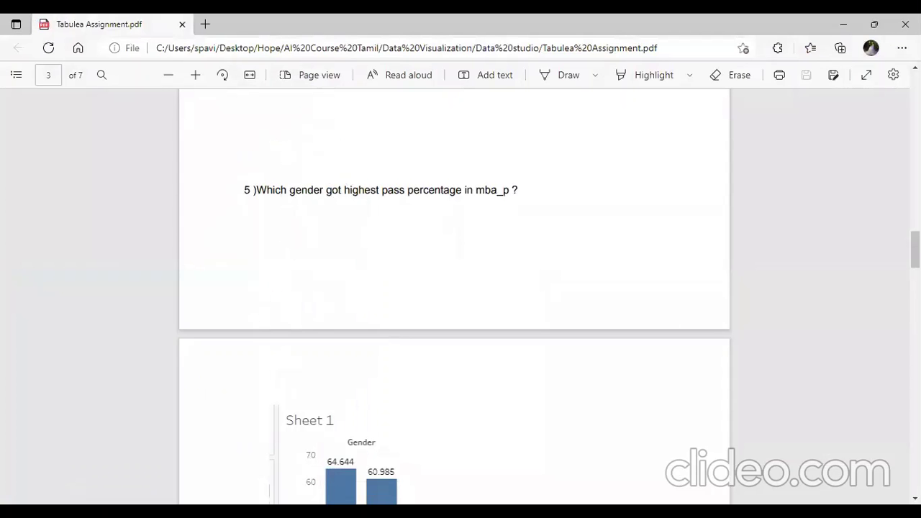
Read the question after question 5 in the assignment PDF, and add Specialisation to Columns ahead of Gender in Tableau
{"action": "scroll", "coordinate": [454, 294], "scroll_direction": "down", "scroll_amount": 6}
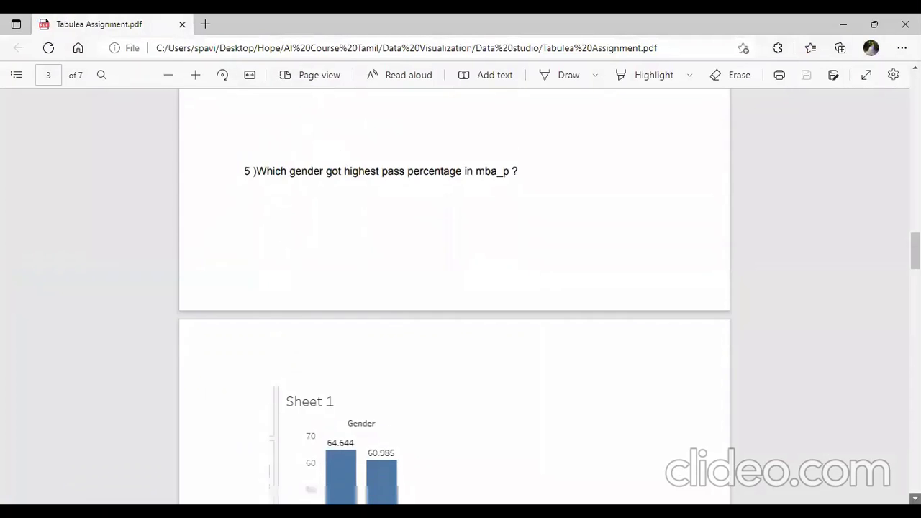
{"action": "scroll", "coordinate": [570, 276], "scroll_direction": "down", "scroll_amount": 3}
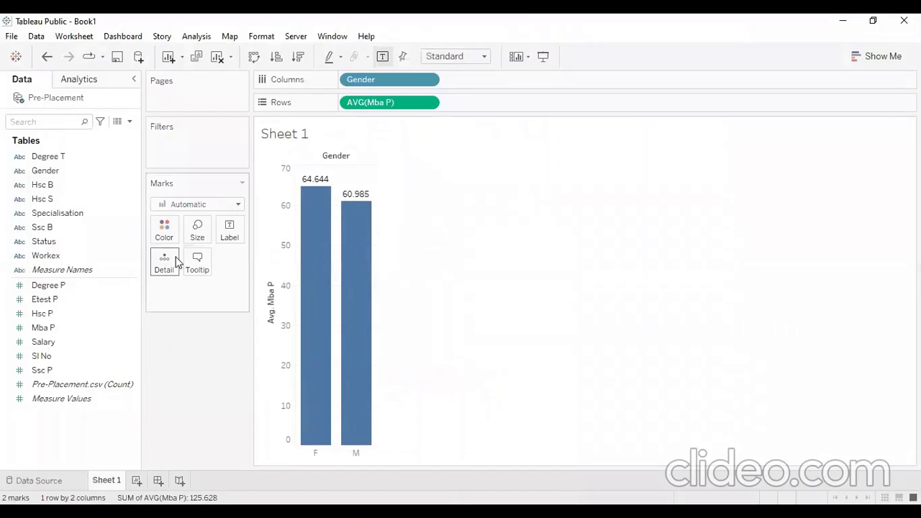
{"action": "left_click_drag", "start_coordinate": [93, 216], "coordinate": [249, 163]}
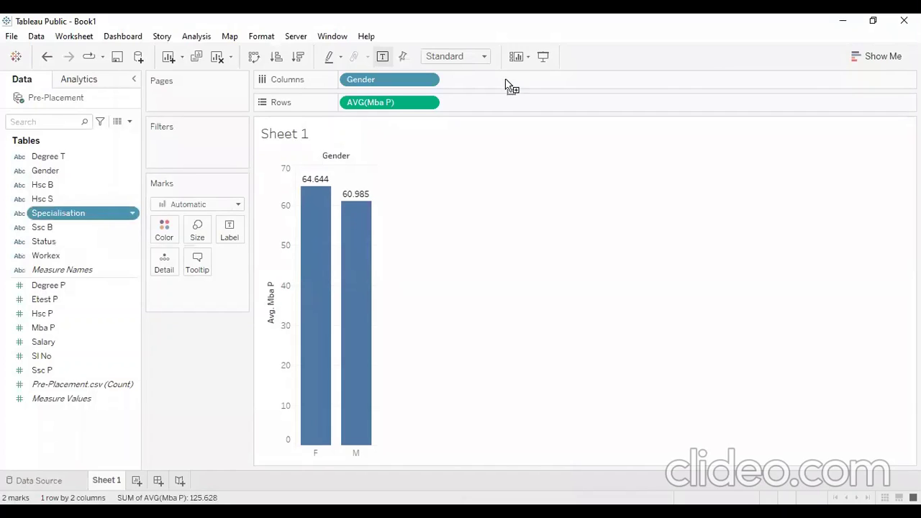
{"action": "left_click_drag", "start_coordinate": [485, 80], "coordinate": [486, 80]}
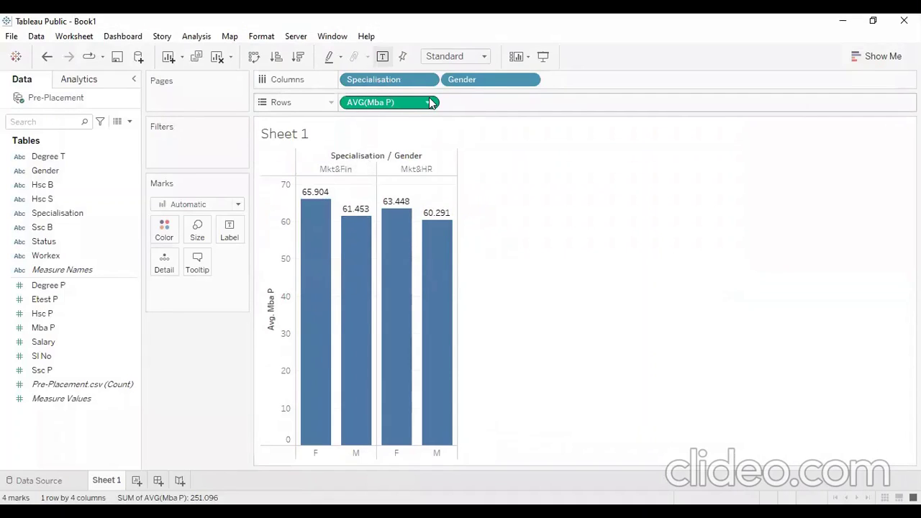
Replace the average Mba P in Rows with Salary aggregated as Minimum
{"action": "left_click", "coordinate": [429, 101]}
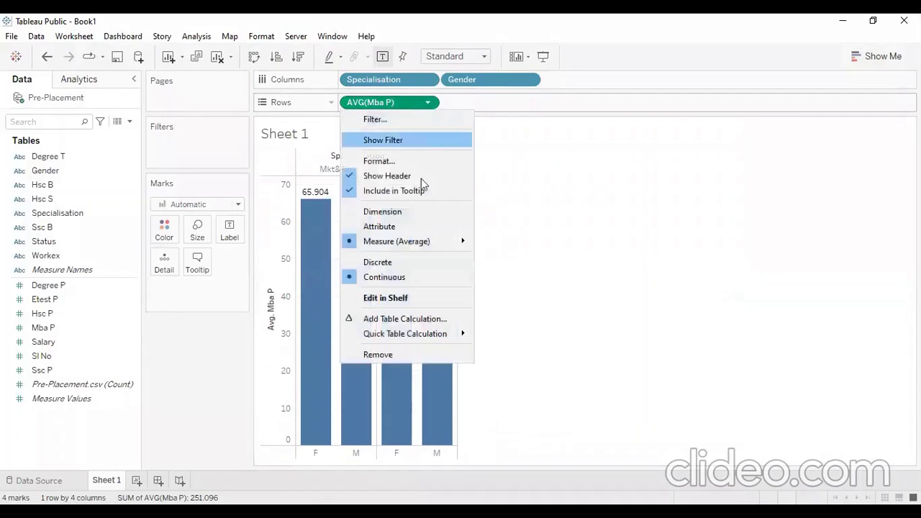
{"action": "left_click", "coordinate": [384, 355]}
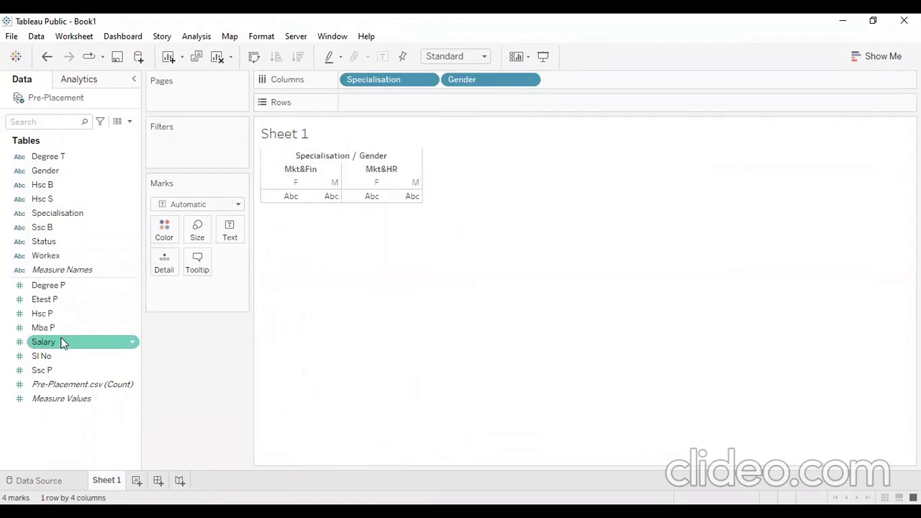
{"action": "left_click_drag", "start_coordinate": [63, 344], "coordinate": [386, 108]}
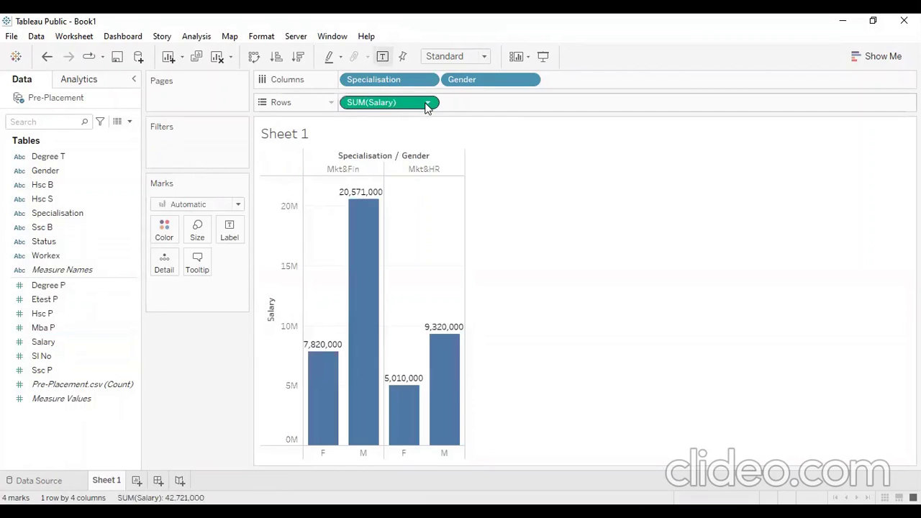
{"action": "left_click", "coordinate": [427, 103]}
{"action": "mouse_move", "coordinate": [461, 241]}
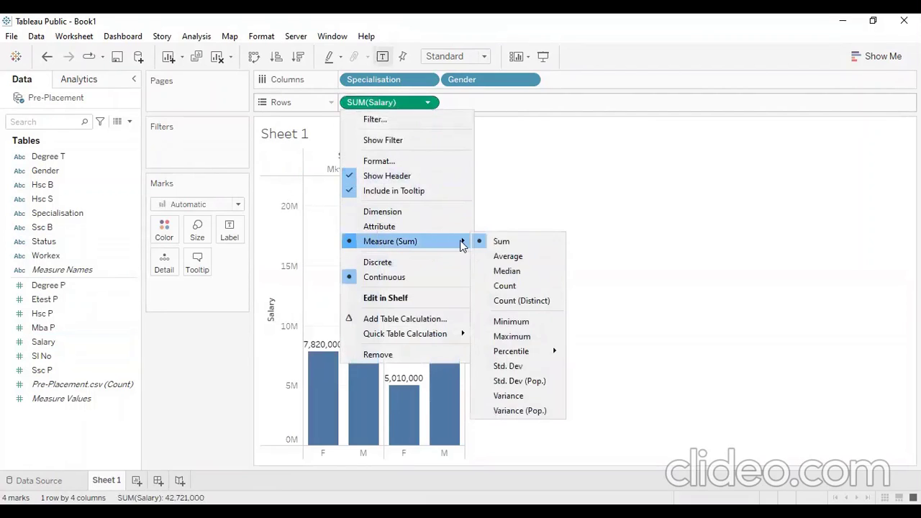
{"action": "left_click", "coordinate": [495, 325]}
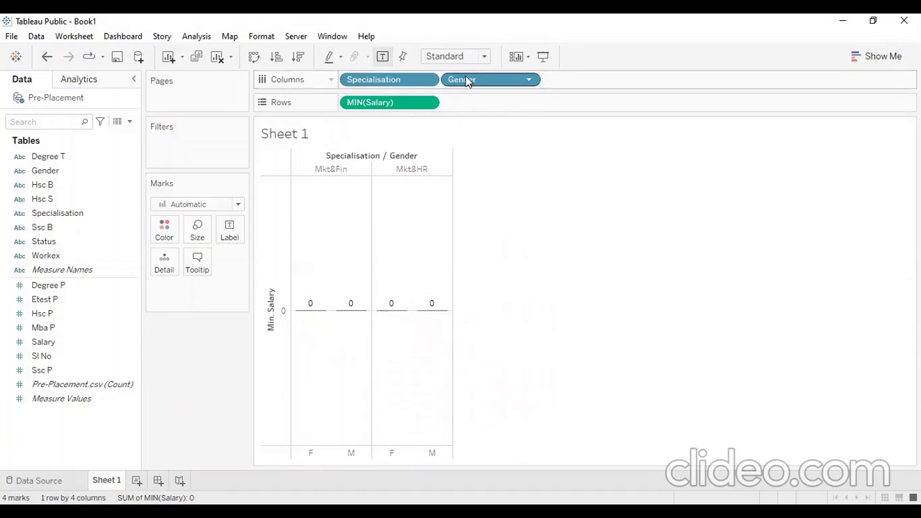
Remove Specialisation from Columns and add Status after Gender to compare the minimum salary of placed males and females
{"action": "left_click", "coordinate": [428, 81]}
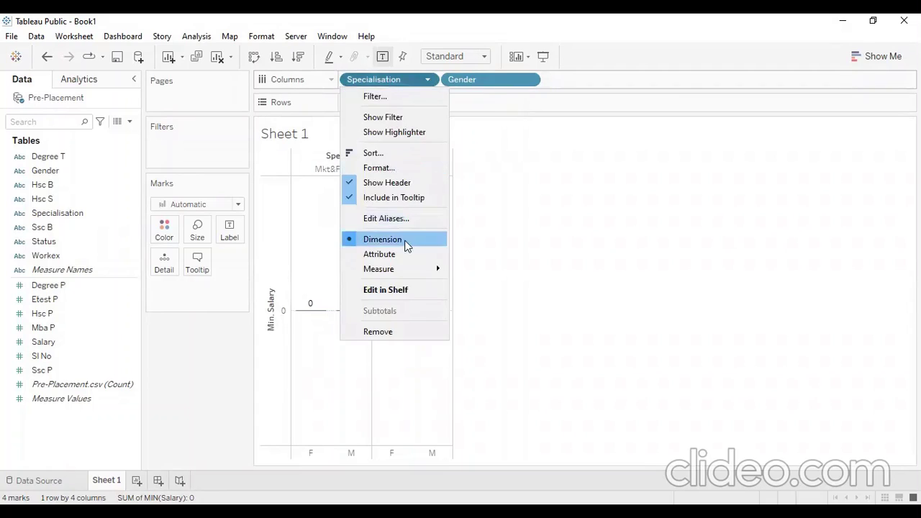
{"action": "mouse_move", "coordinate": [422, 271]}
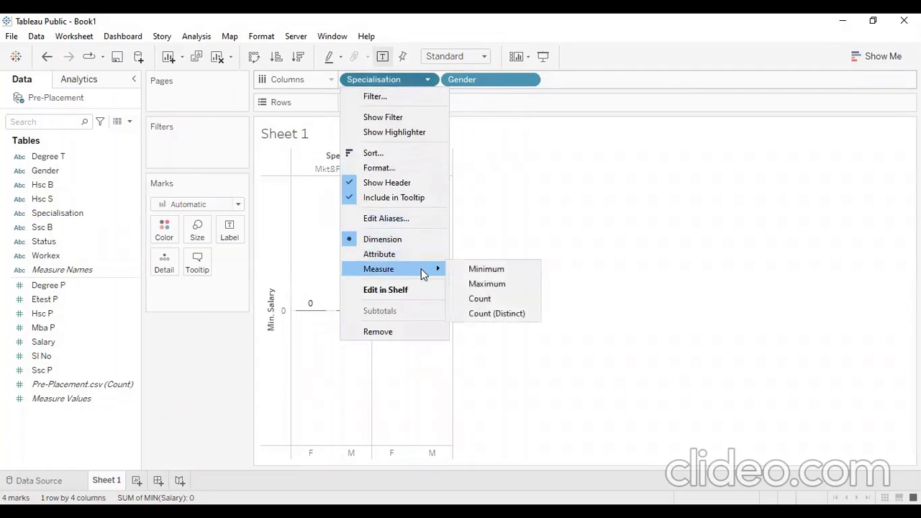
{"action": "left_click", "coordinate": [407, 332]}
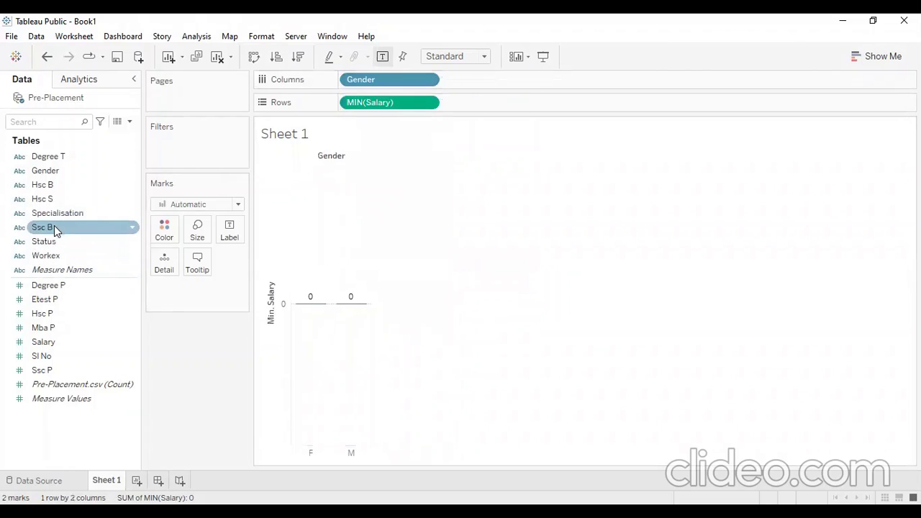
{"action": "left_click_drag", "start_coordinate": [61, 243], "coordinate": [486, 85]}
{"action": "mouse_move", "coordinate": [357, 263]}
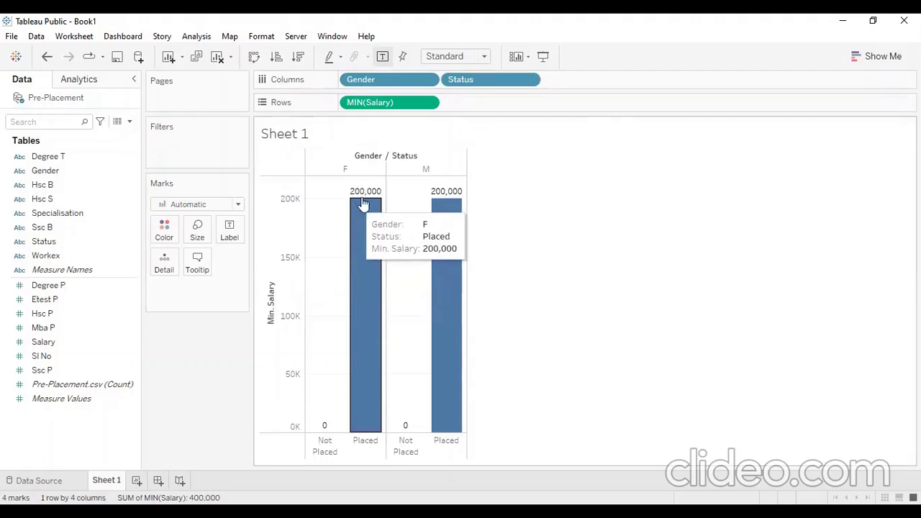
{"action": "mouse_move", "coordinate": [380, 382]}
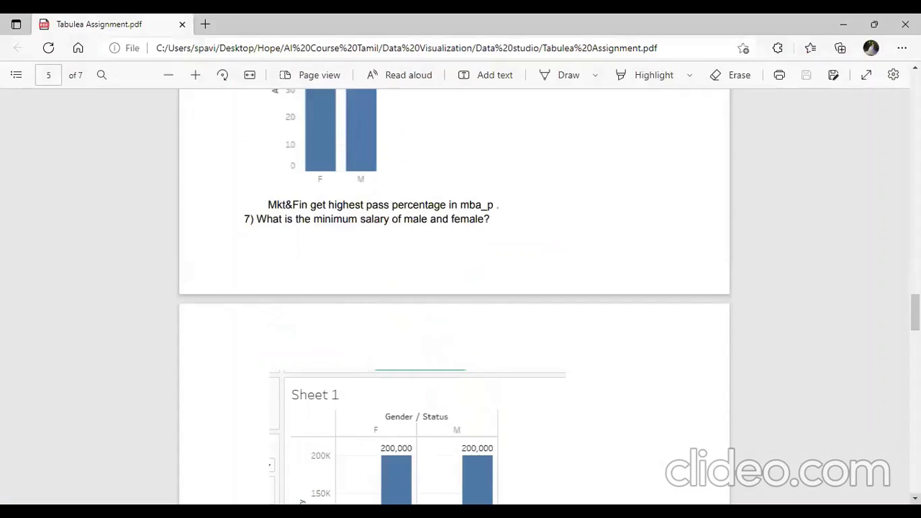
Read the question after question 7 in the assignment PDF, and set the Salary aggregation in Rows to Maximum in Tableau
{"action": "scroll", "coordinate": [454, 295], "scroll_direction": "down", "scroll_amount": 7}
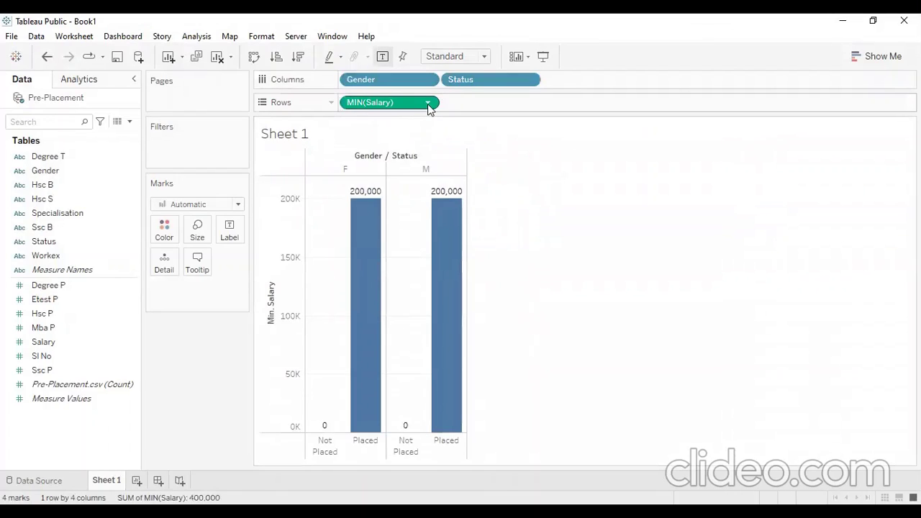
{"action": "left_click", "coordinate": [429, 104]}
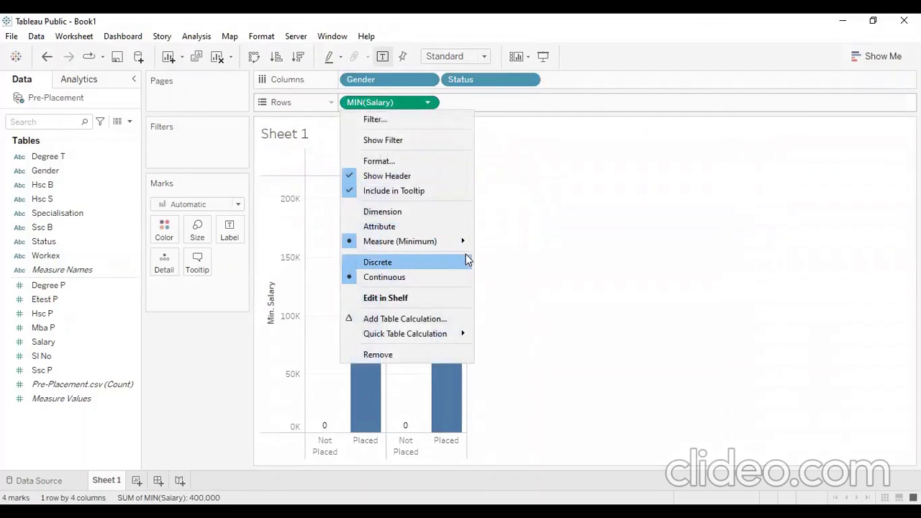
{"action": "mouse_move", "coordinate": [462, 247]}
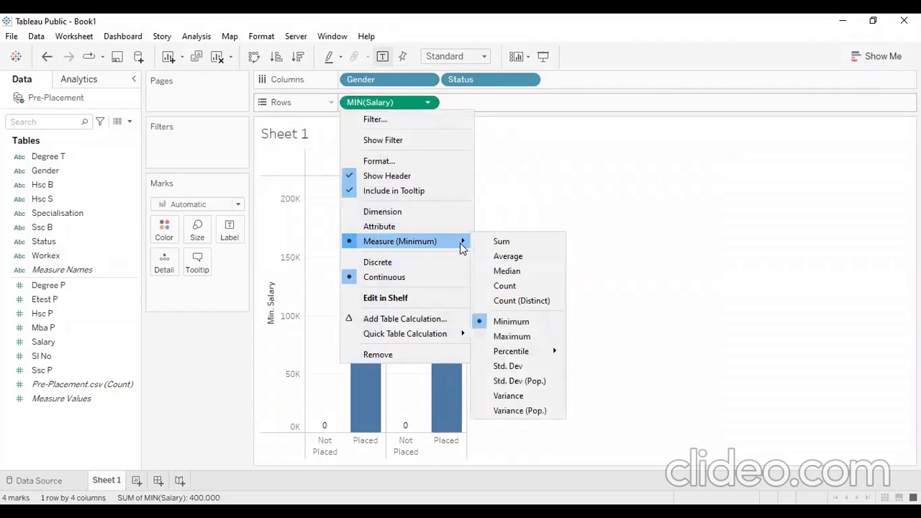
{"action": "left_click", "coordinate": [512, 337]}
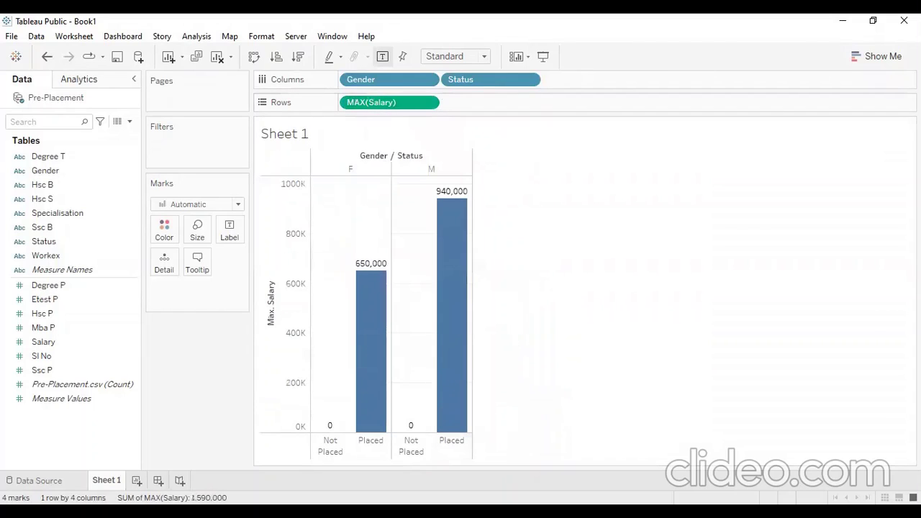
{"action": "mouse_move", "coordinate": [366, 279]}
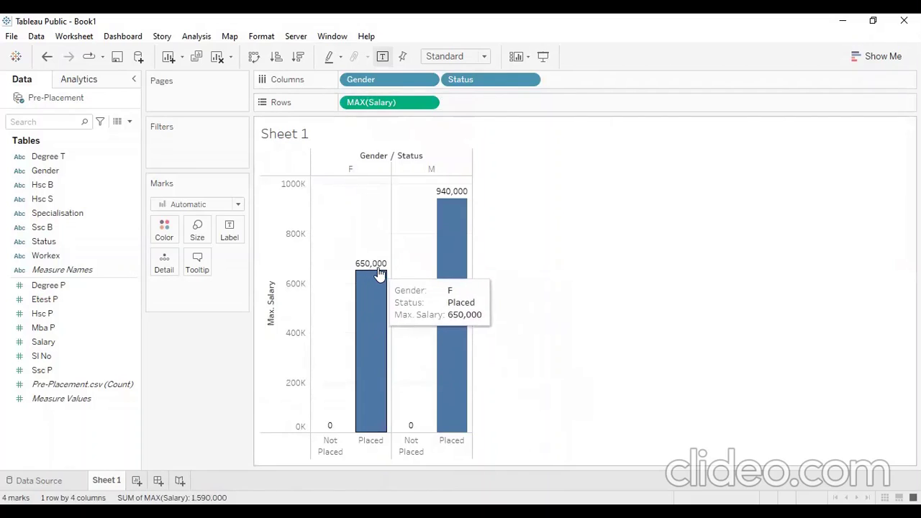
{"action": "mouse_move", "coordinate": [443, 216]}
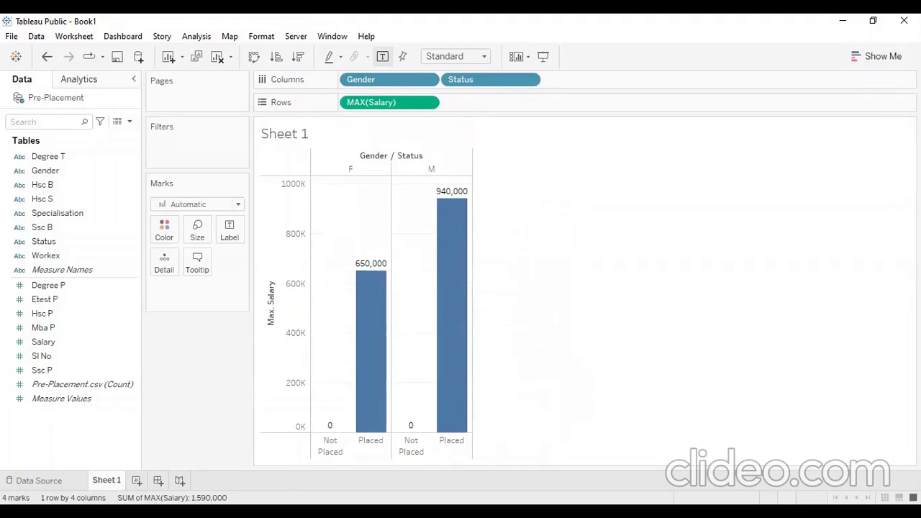
Read question 9 in the assignment PDF, and add Specialisation to Columns after Status in Tableau
{"action": "key", "text": "alt+Tab"}
{"action": "scroll", "coordinate": [453, 287], "scroll_direction": "down", "scroll_amount": 5}
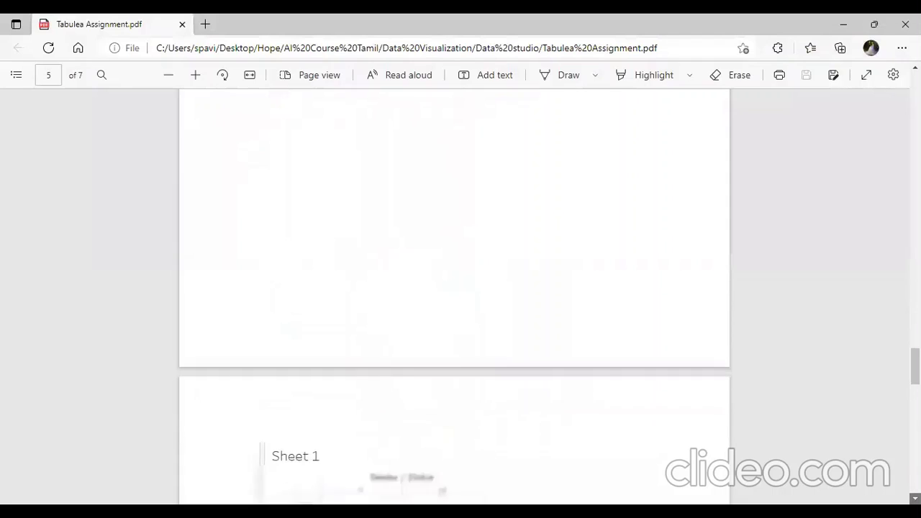
{"action": "scroll", "coordinate": [453, 288], "scroll_direction": "down", "scroll_amount": 6}
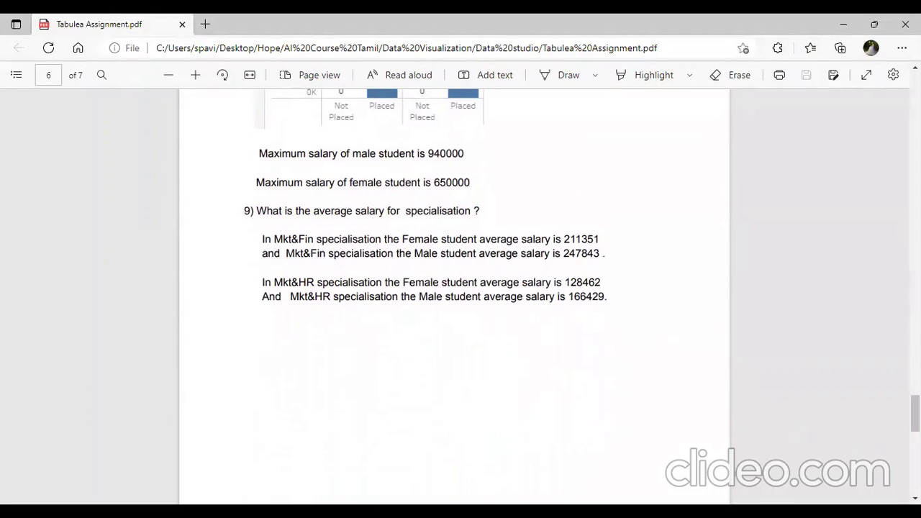
{"action": "scroll", "coordinate": [453, 287], "scroll_direction": "down", "scroll_amount": 1}
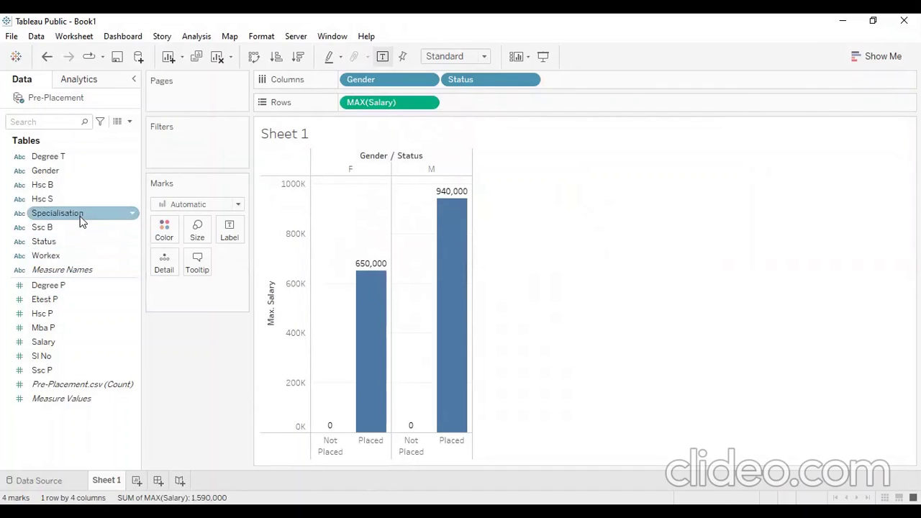
{"action": "left_click_drag", "start_coordinate": [81, 222], "coordinate": [588, 81]}
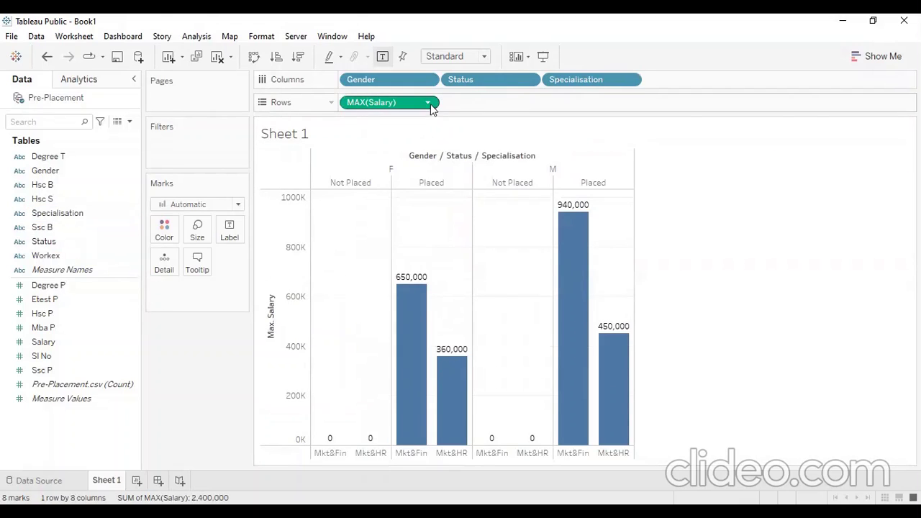
{"action": "left_click", "coordinate": [429, 102]}
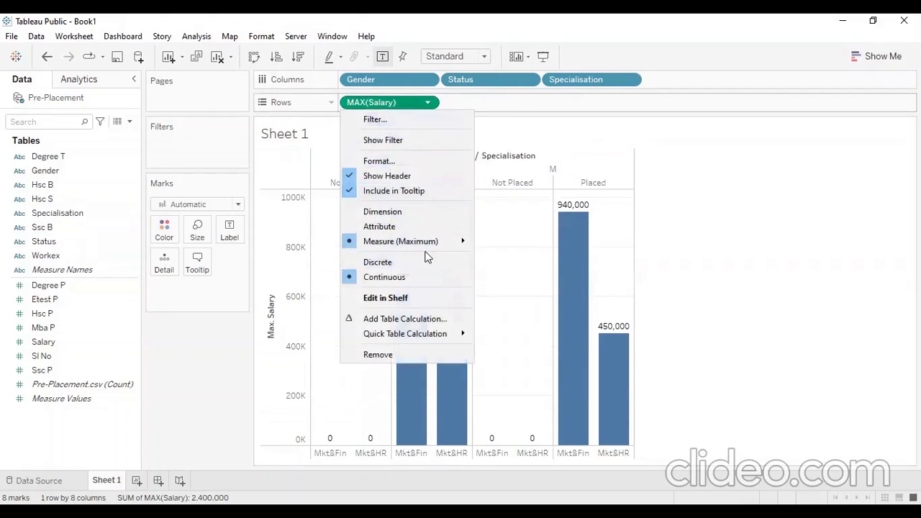
{"action": "mouse_move", "coordinate": [450, 241]}
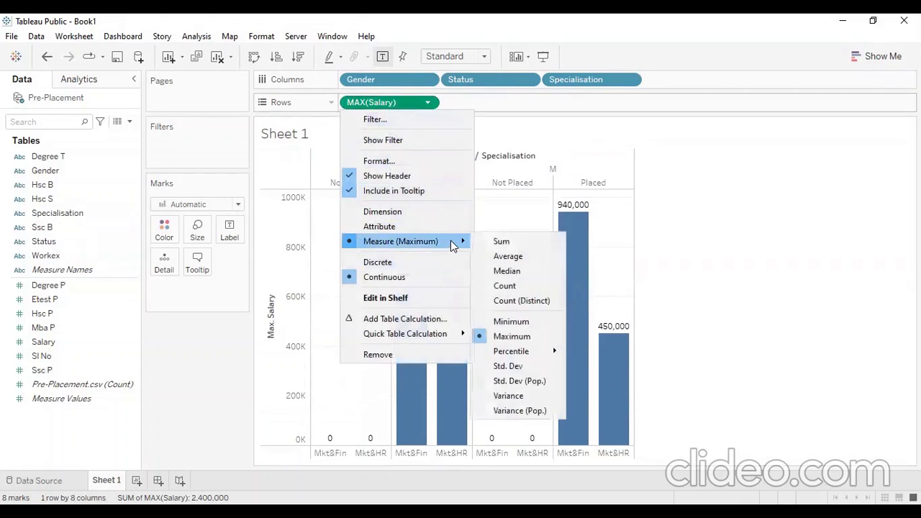
{"action": "left_click", "coordinate": [728, 217]}
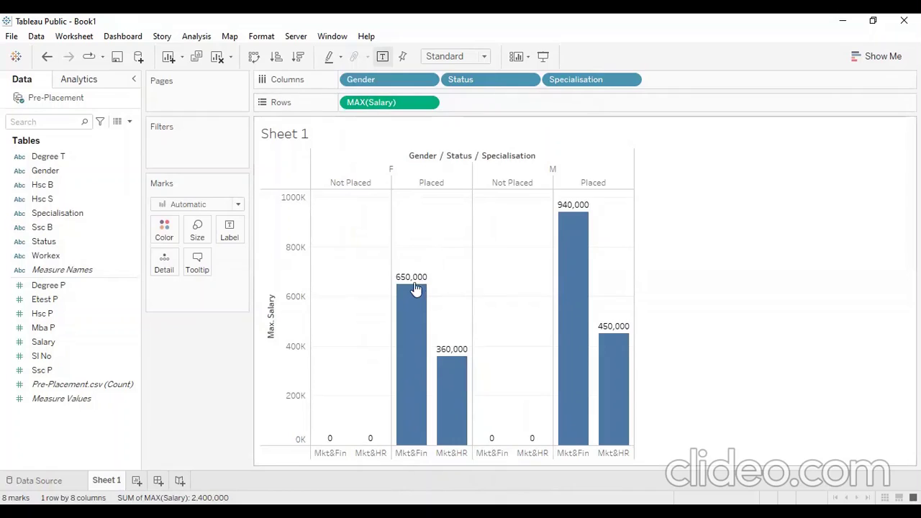
Set the Salary aggregation in Rows to Average to compare the placed males' and females' salaries by specialisation
{"action": "mouse_move", "coordinate": [411, 295]}
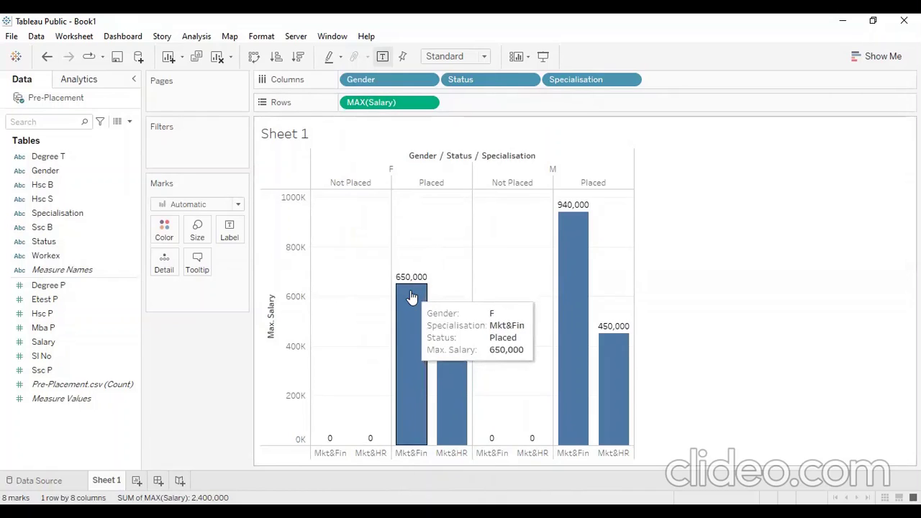
{"action": "mouse_move", "coordinate": [460, 403]}
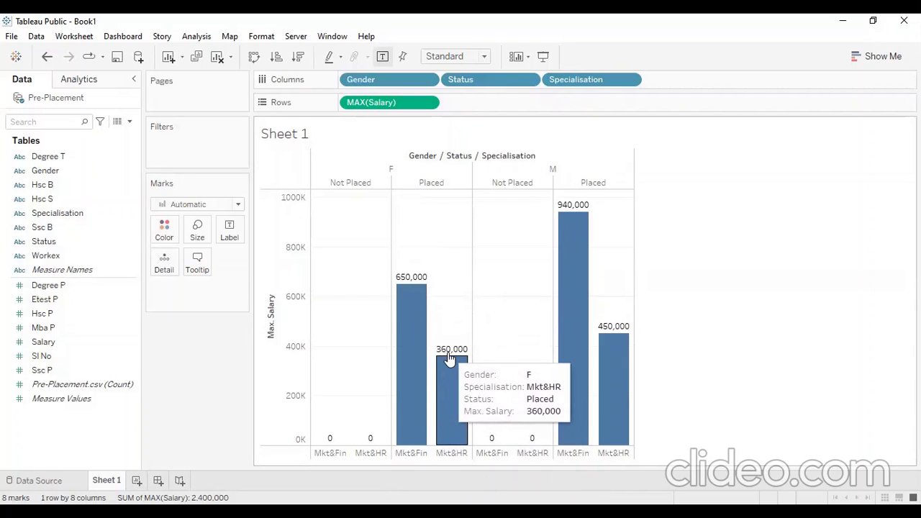
{"action": "mouse_move", "coordinate": [563, 216]}
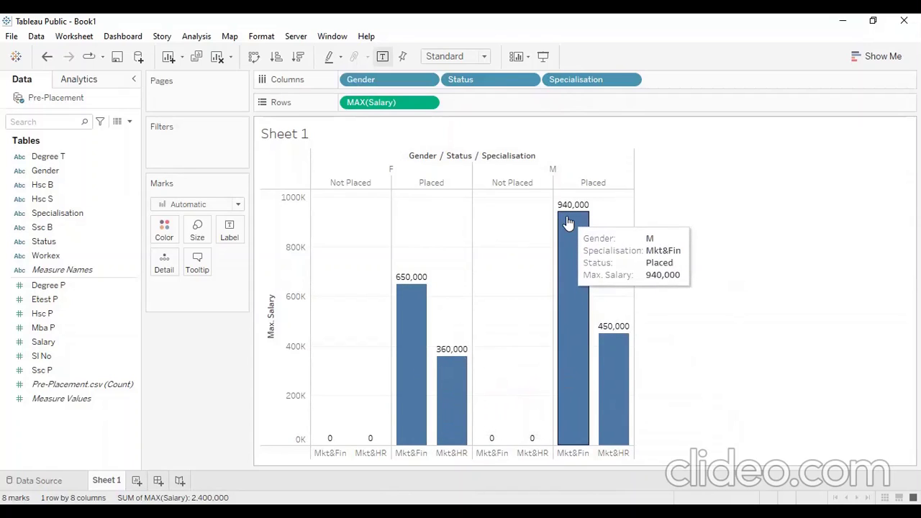
{"action": "mouse_move", "coordinate": [615, 345]}
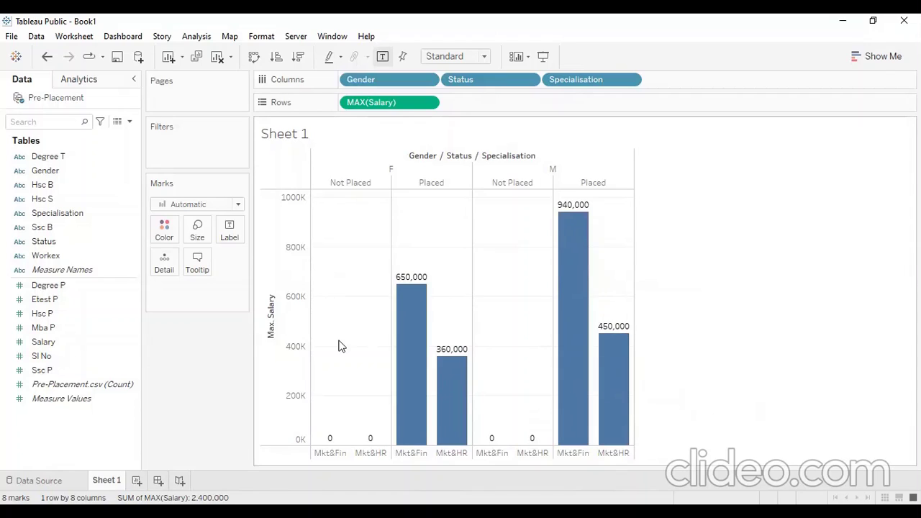
{"action": "left_click", "coordinate": [428, 103]}
{"action": "mouse_move", "coordinate": [420, 241]}
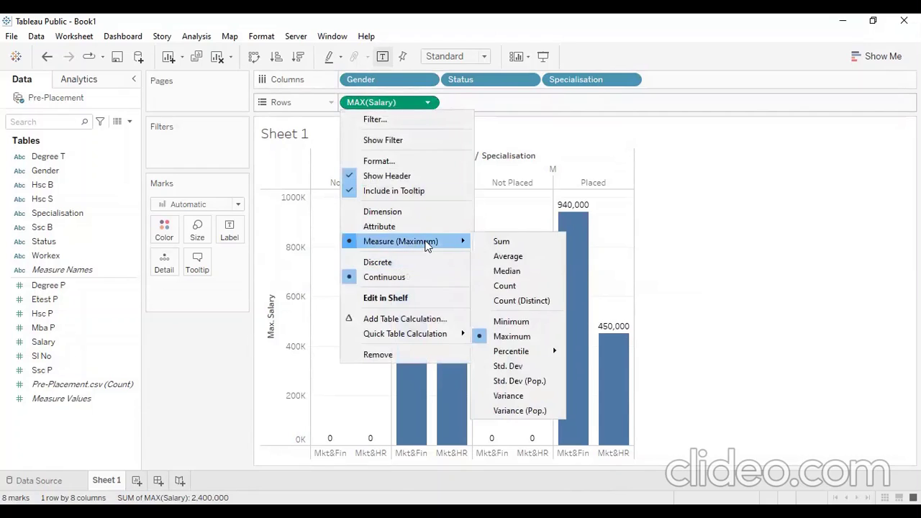
{"action": "left_click", "coordinate": [508, 257]}
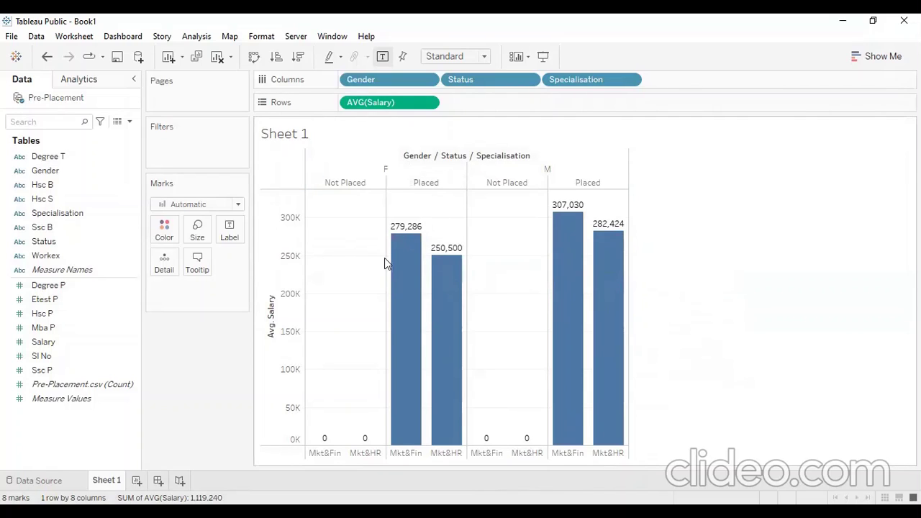
{"action": "mouse_move", "coordinate": [410, 252]}
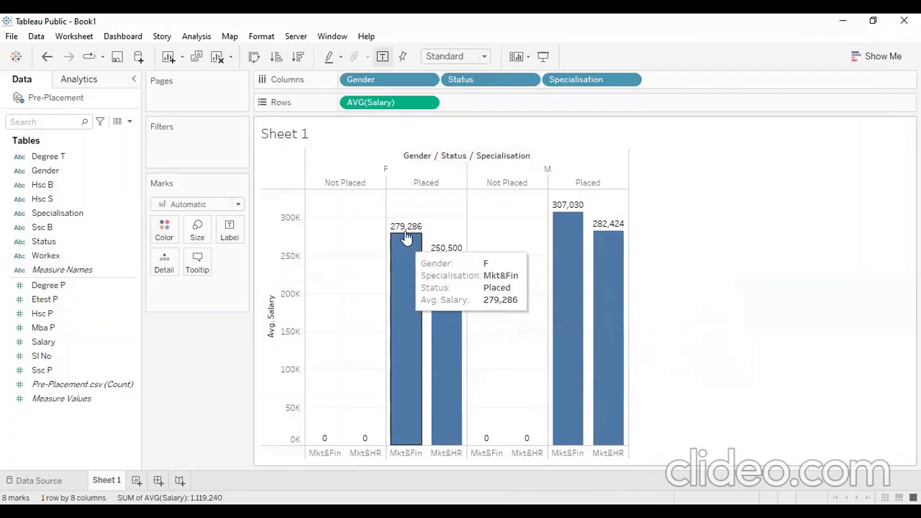